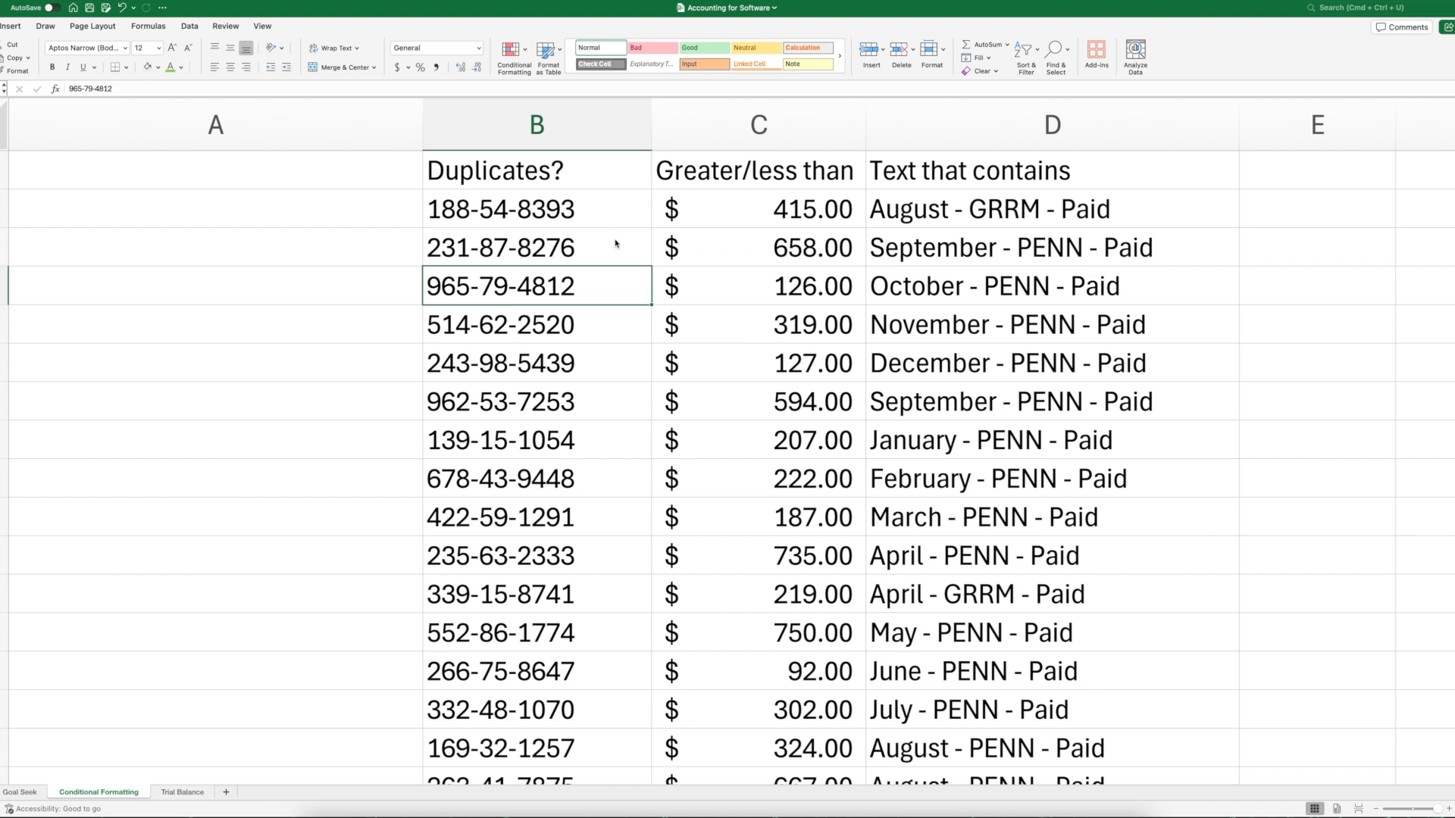
pyautogui.click(611, 216)
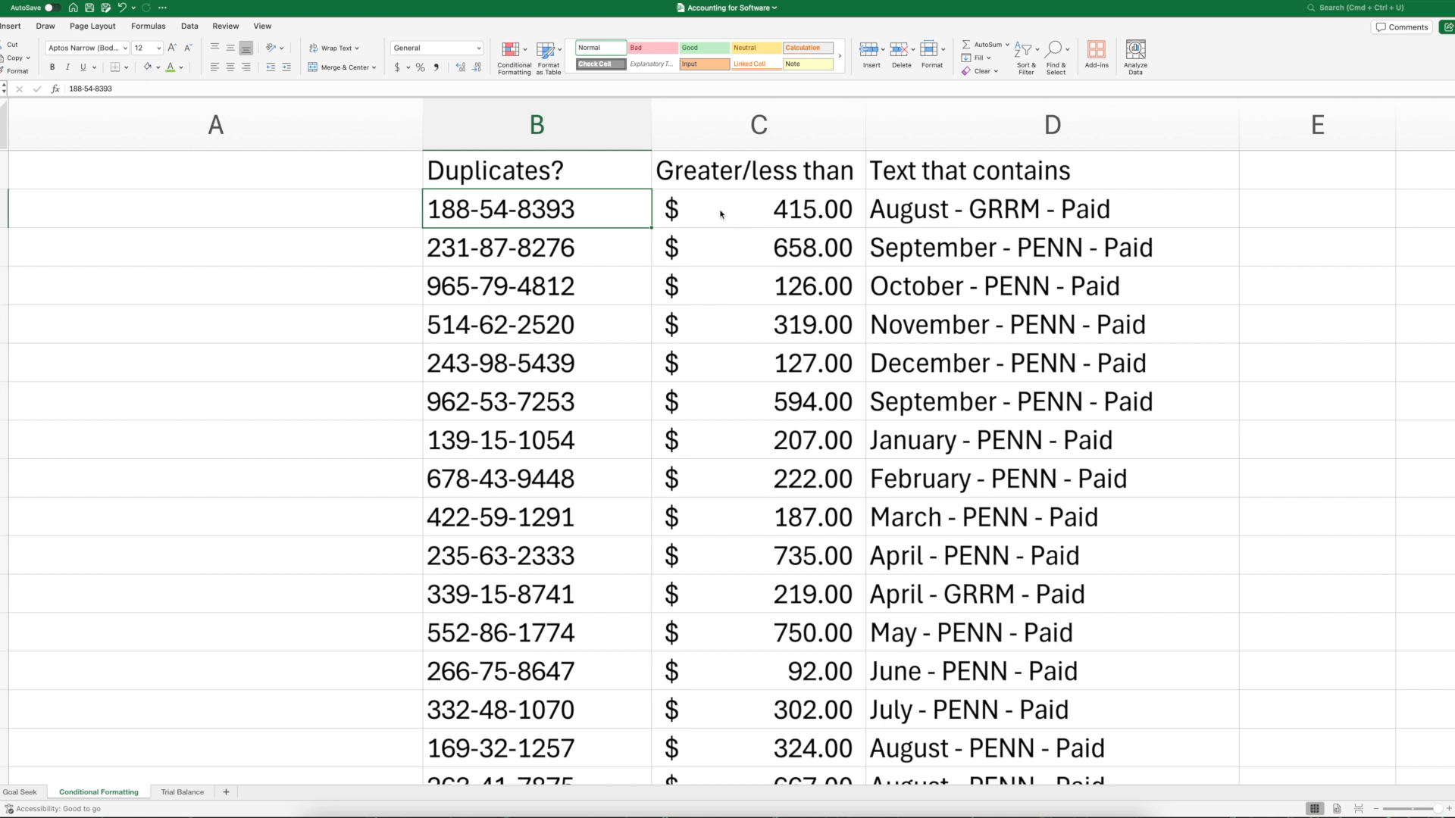
pyautogui.scroll(-10, 733, 216)
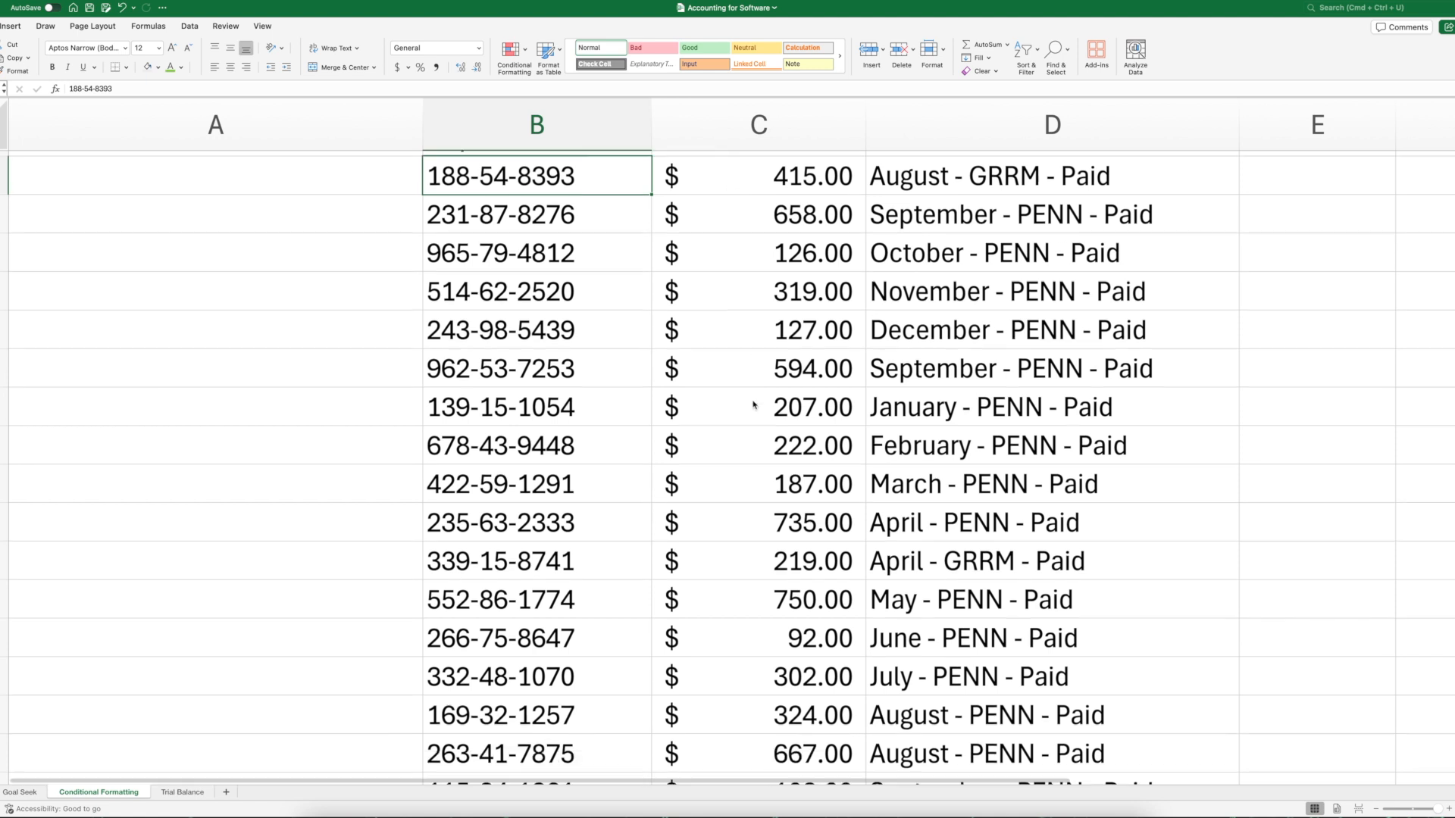
pyautogui.scroll(10, 753, 404)
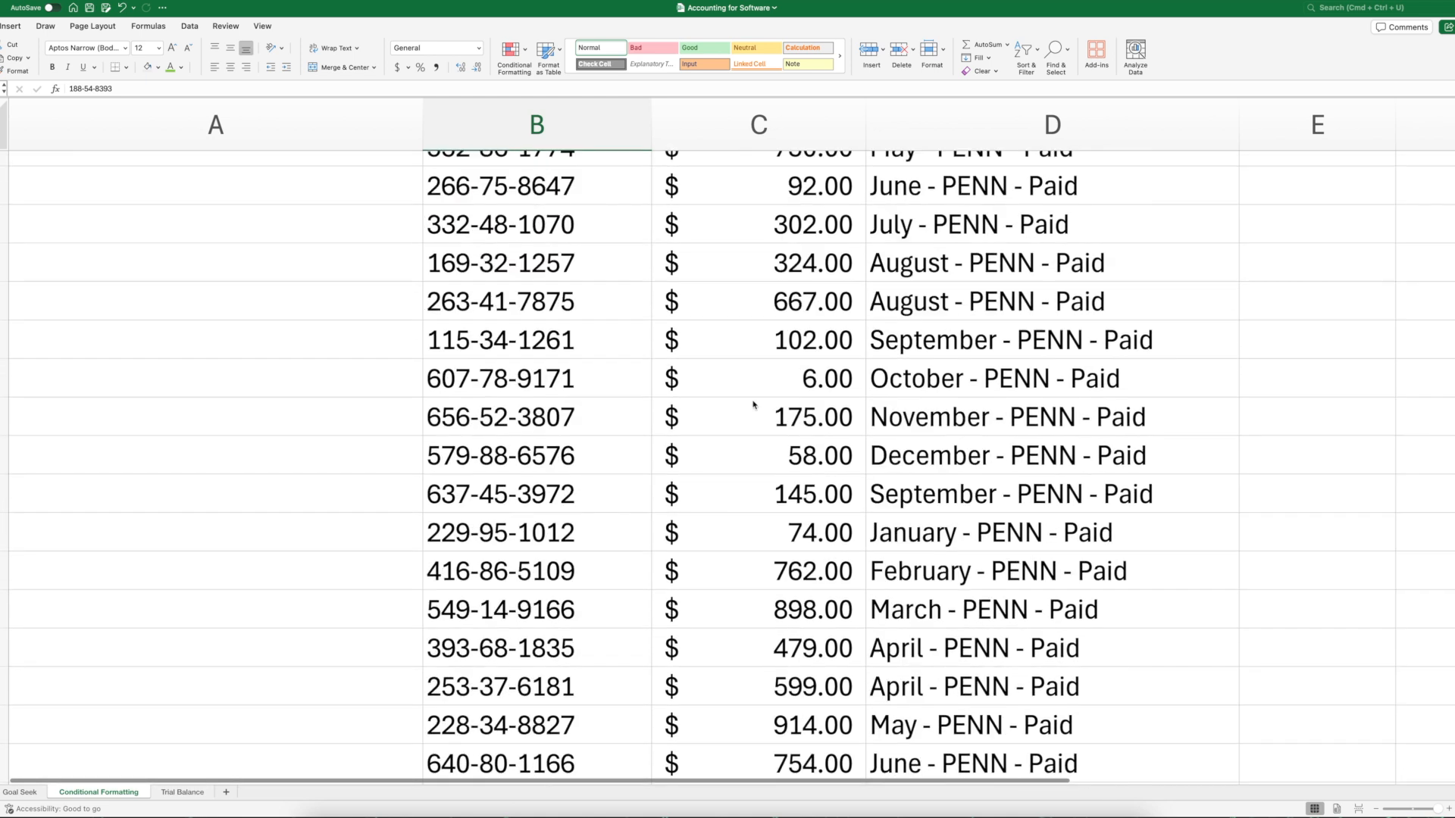
pyautogui.click(691, 205)
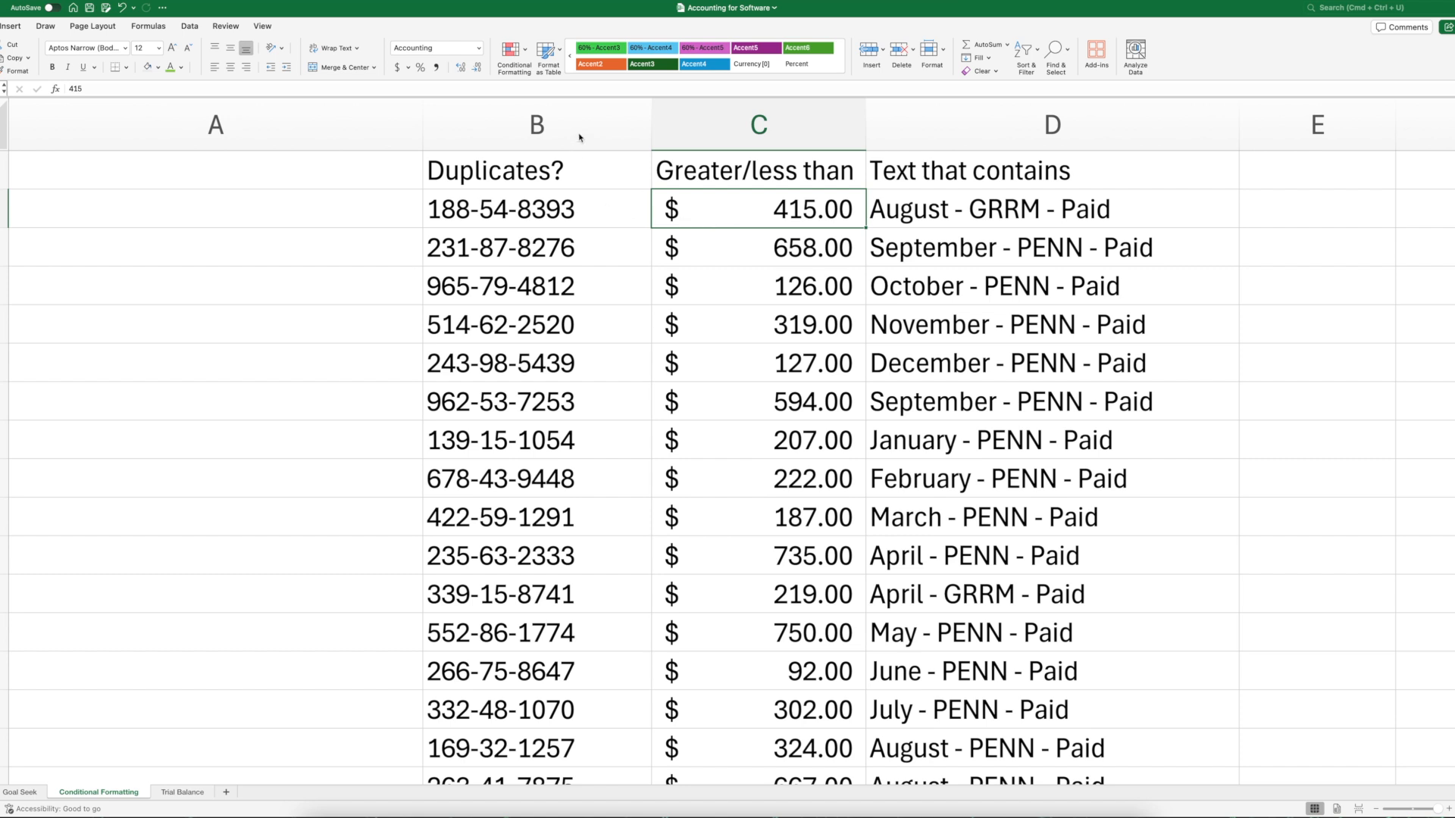
pyautogui.press('Left')
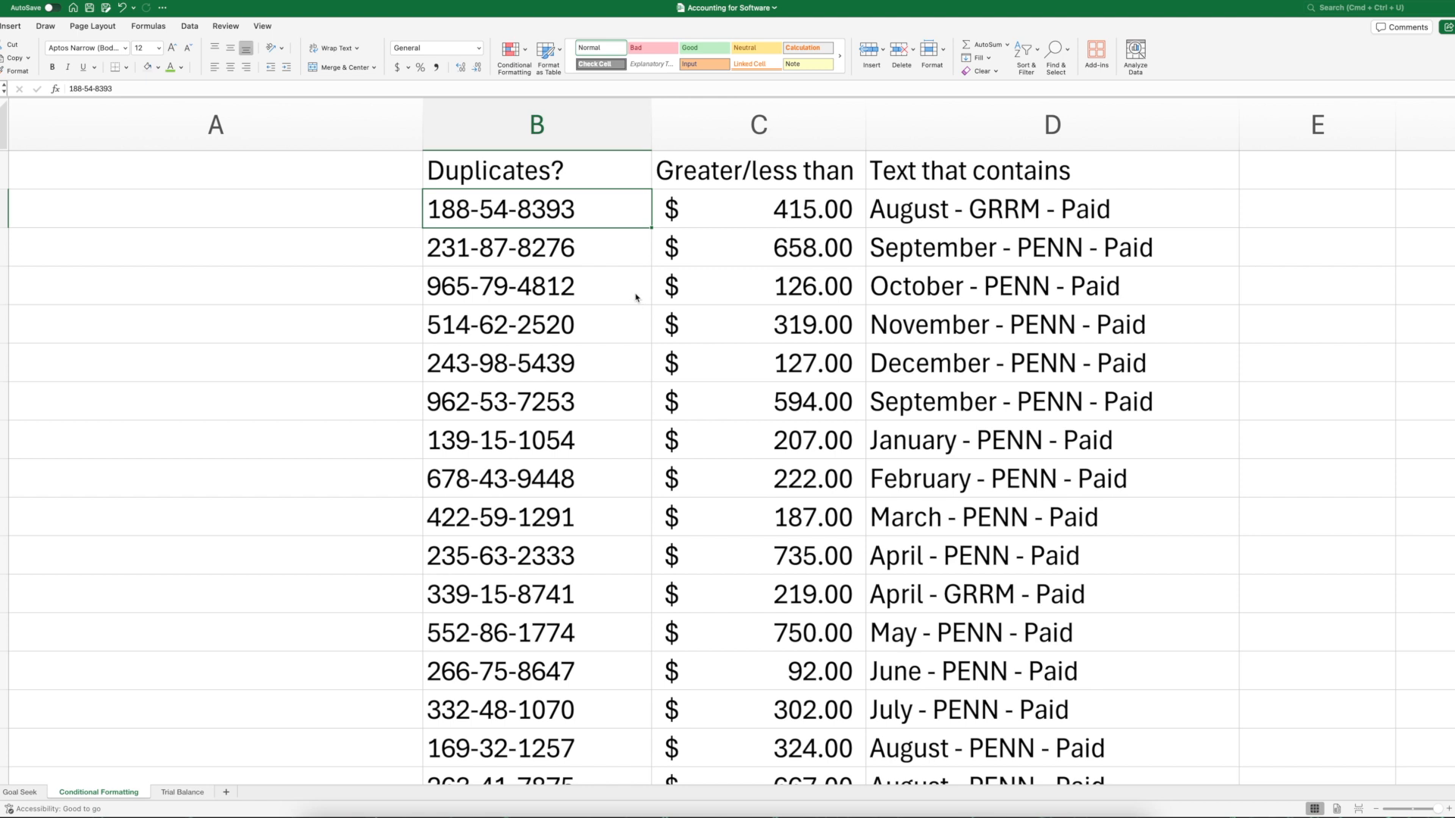
# Step: Highlight duplicate values in column B (Duplicates?) with a conditional formatting rule using light red fill with dark red text
pyautogui.click(587, 140)
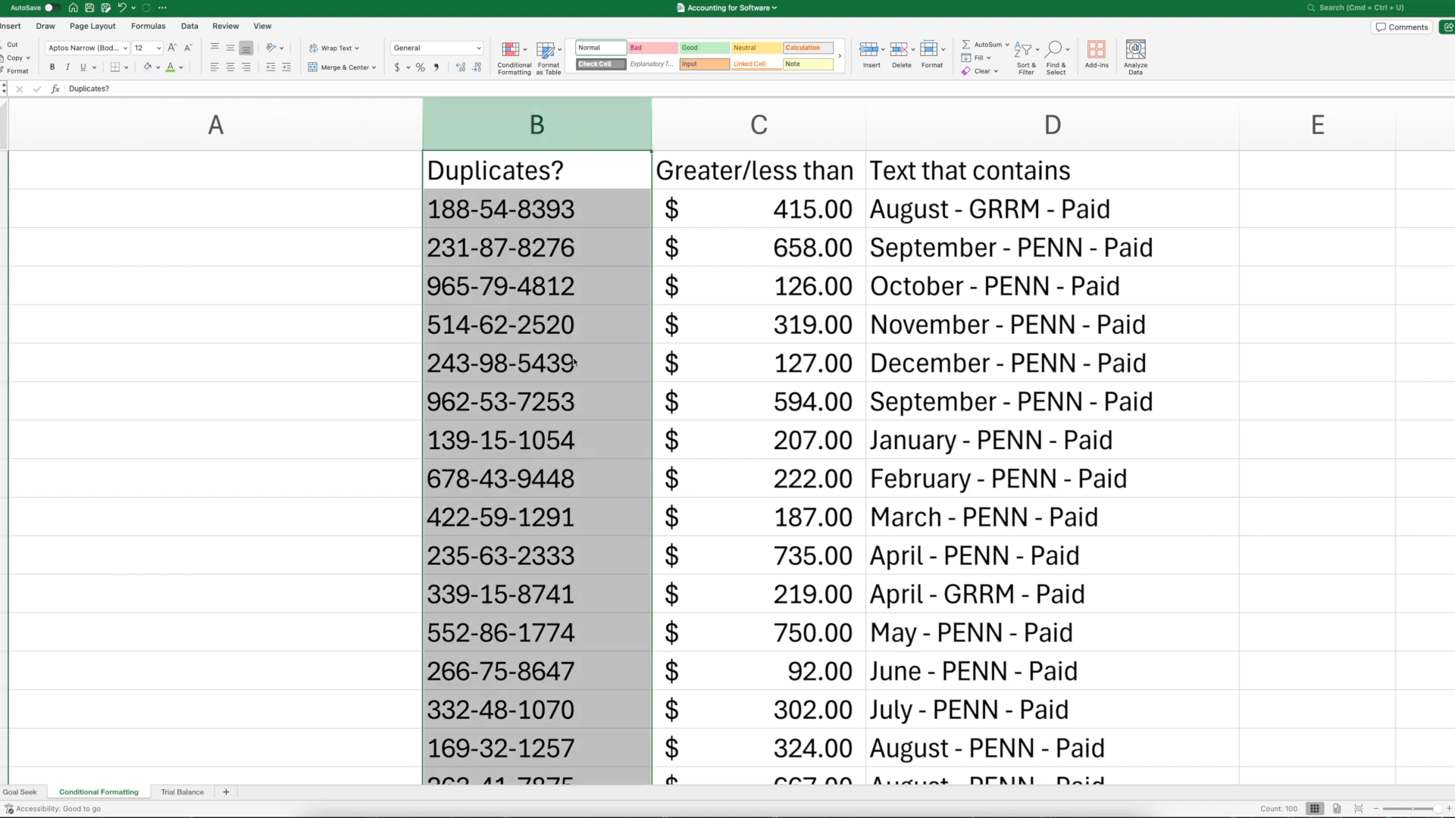
pyautogui.scroll(-4, 574, 363)
pyautogui.scroll(4, 574, 363)
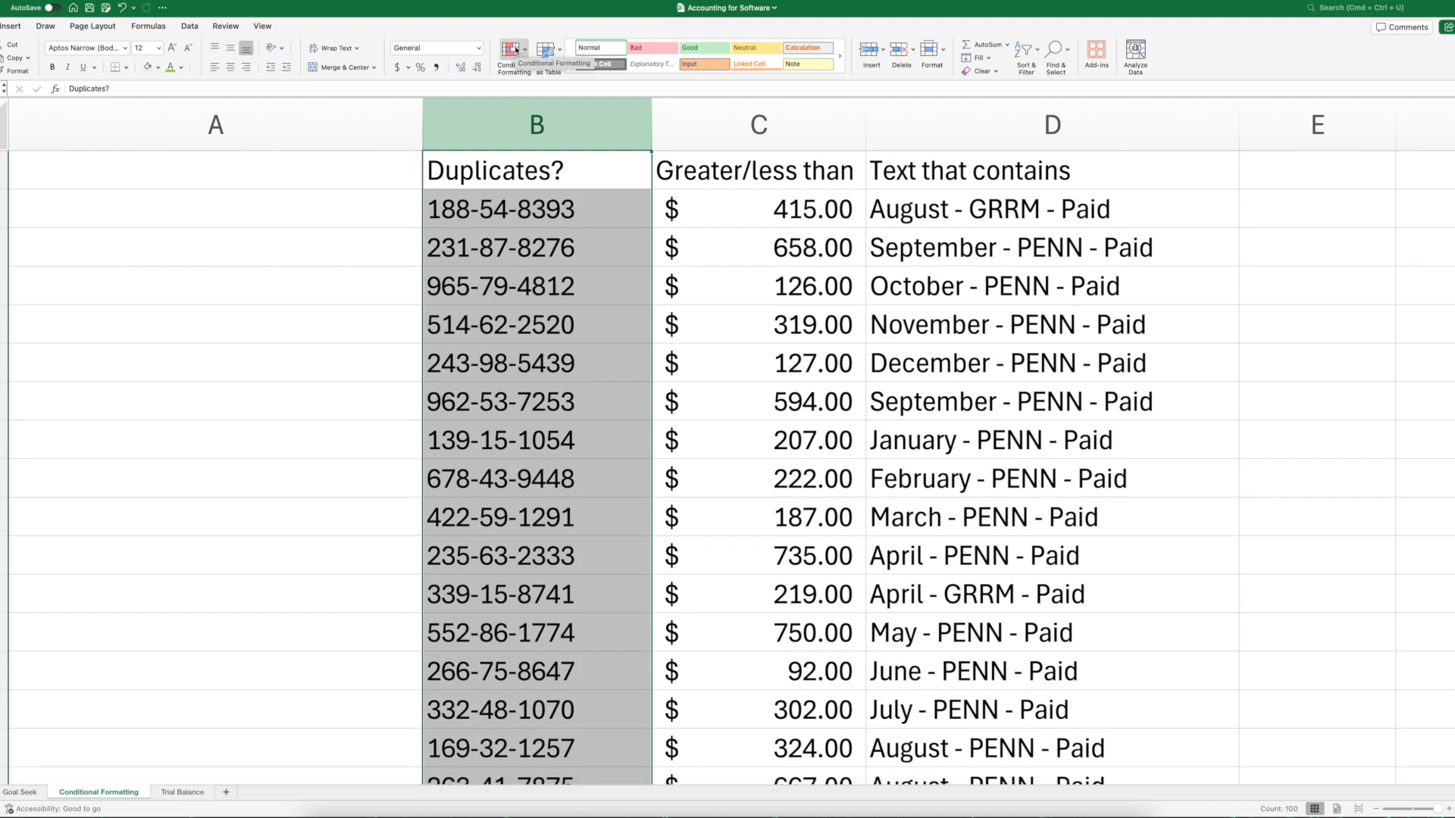
pyautogui.click(514, 50)
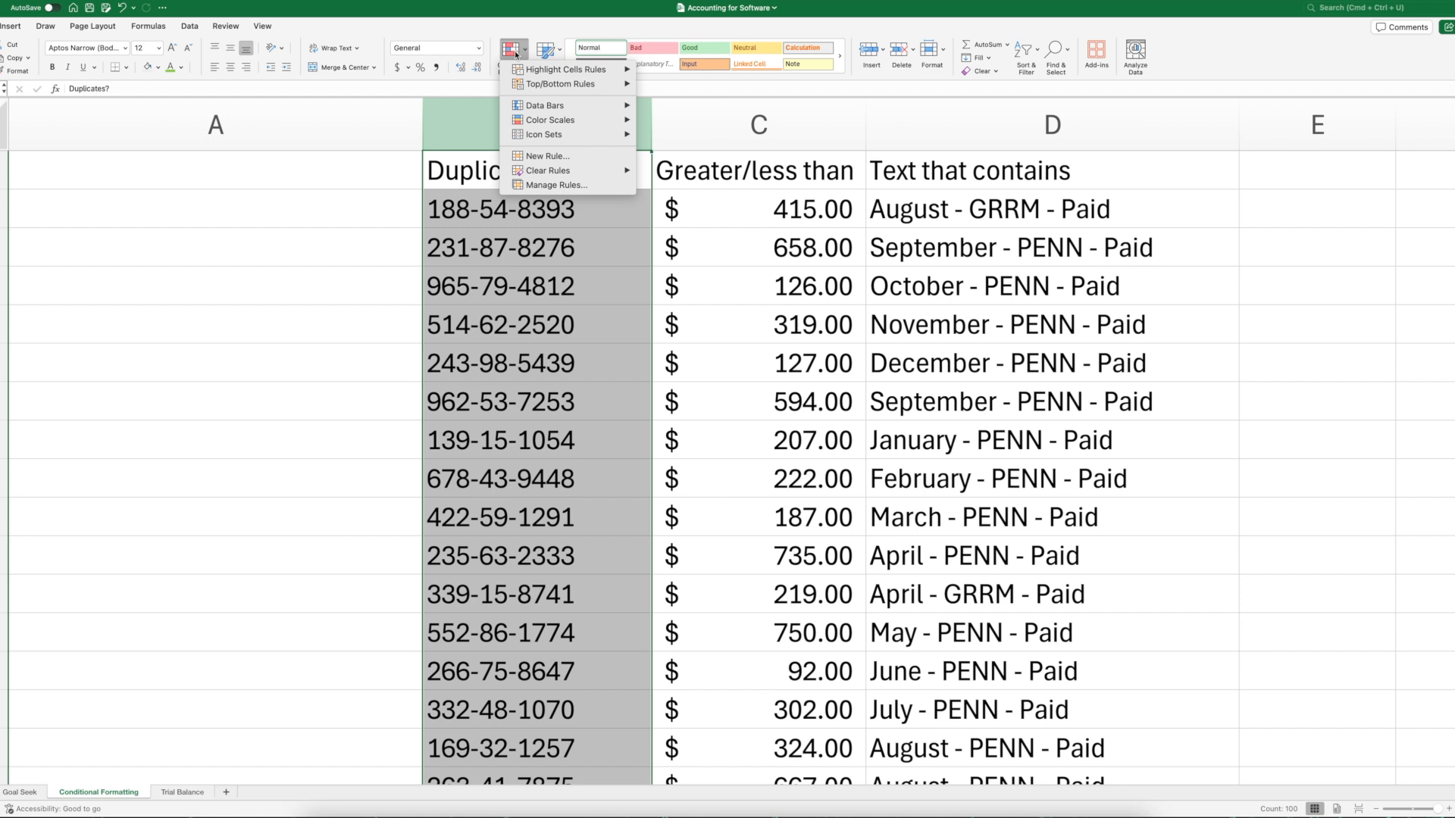
pyautogui.moveTo(574, 70)
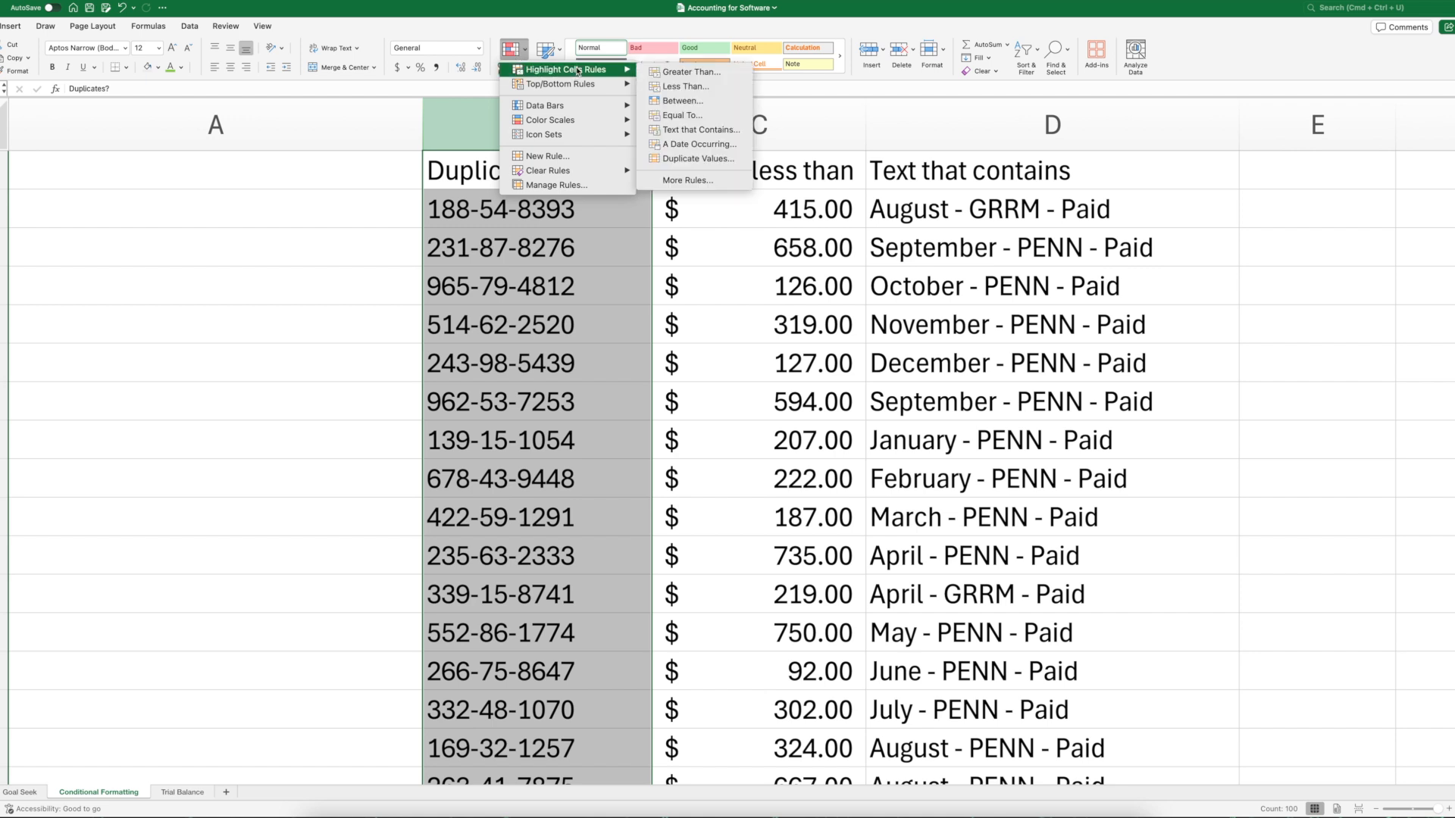
pyautogui.click(706, 159)
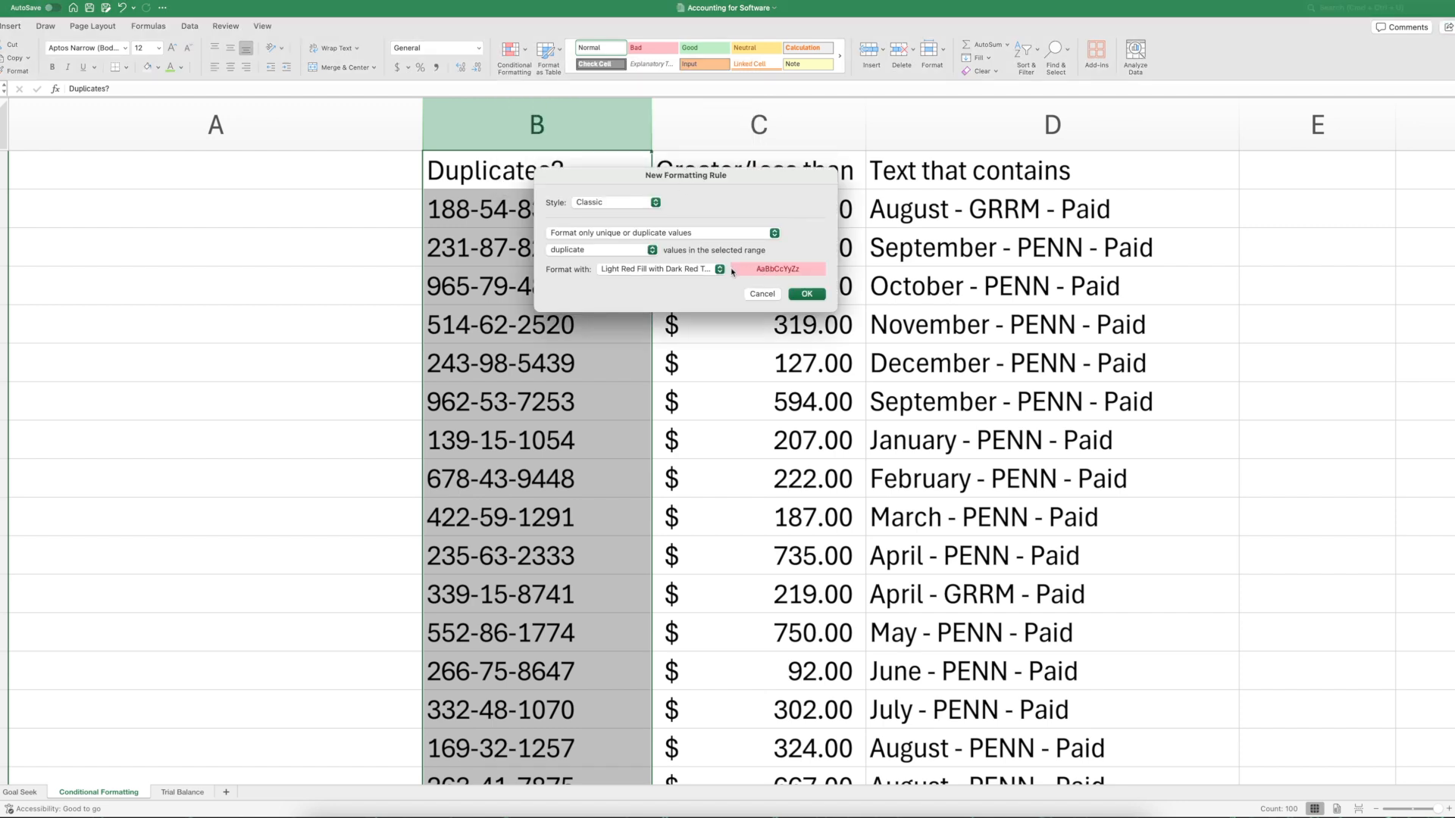
pyautogui.click(719, 269)
pyautogui.click(667, 281)
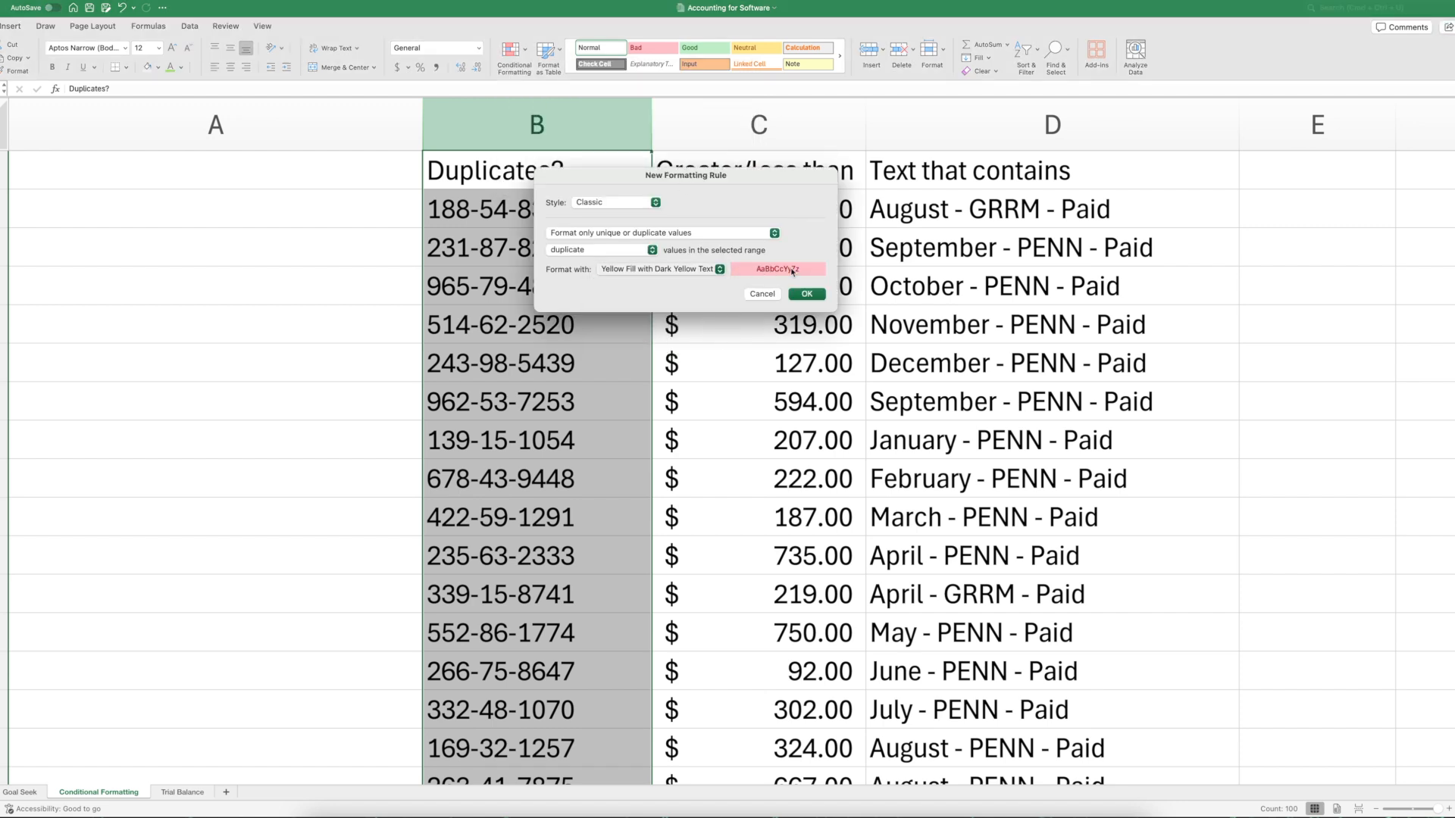
pyautogui.click(718, 270)
pyautogui.click(702, 254)
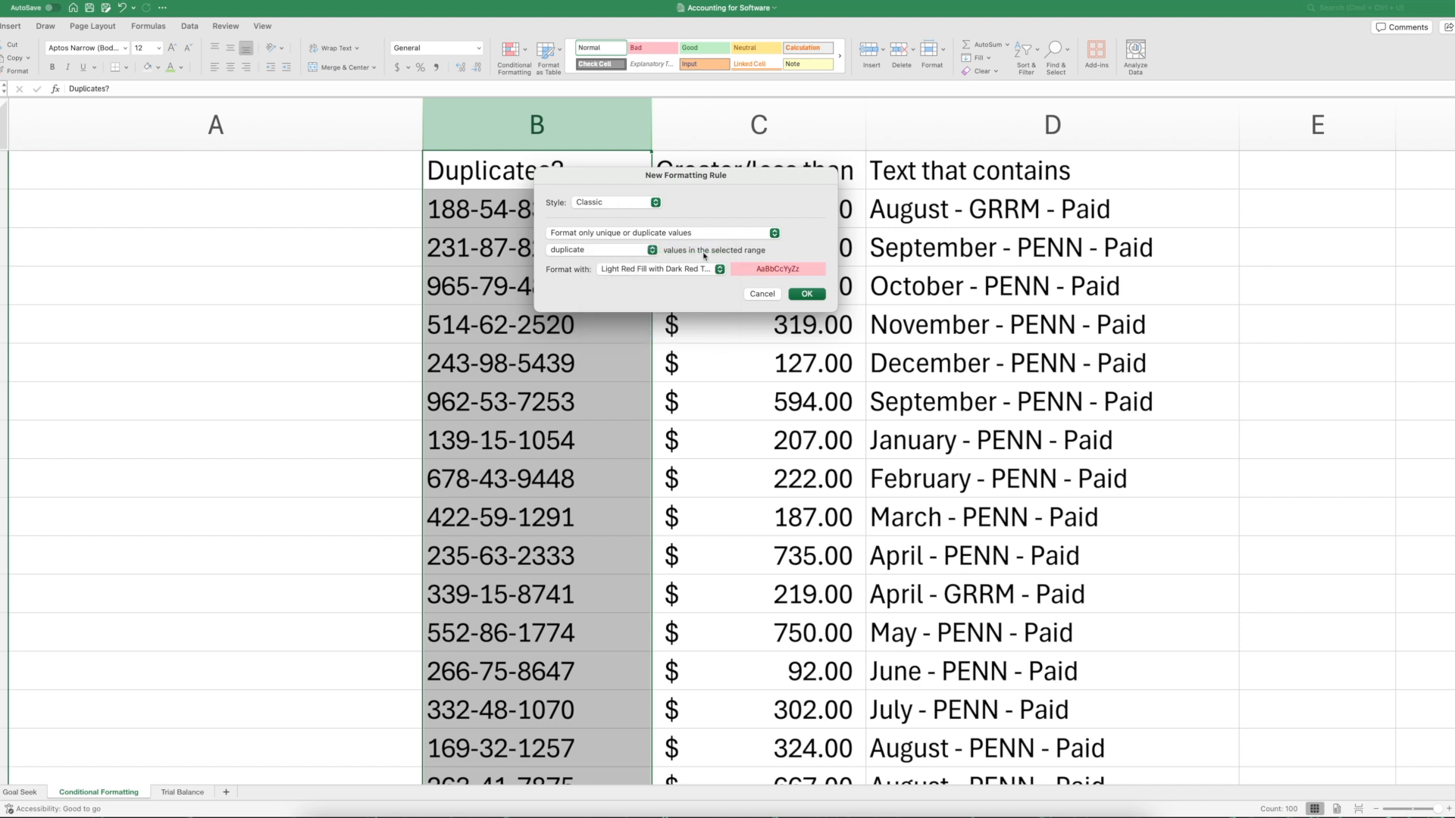
pyautogui.click(807, 294)
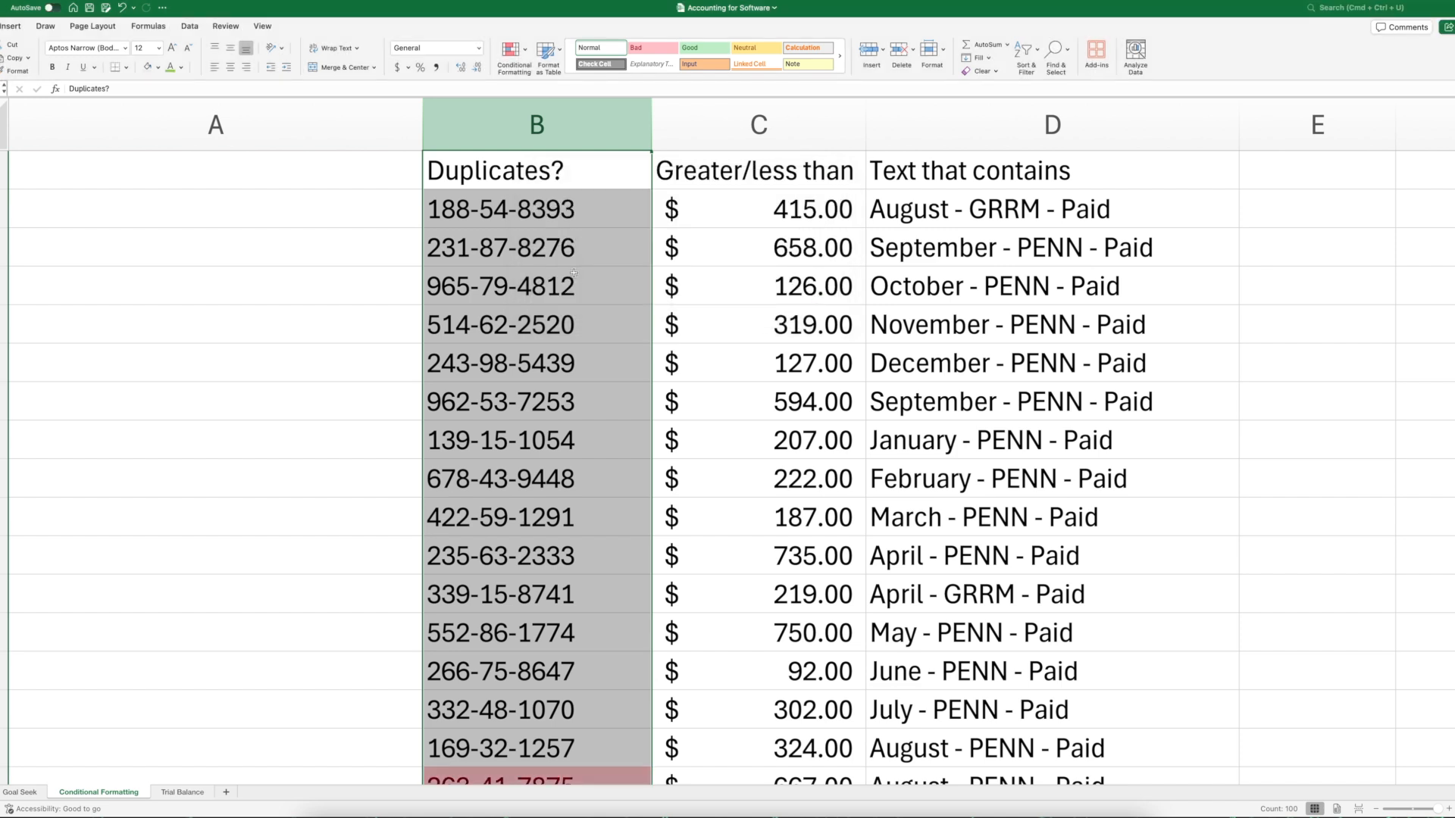
# Step: Look through column B for the ID numbers highlighted as duplicates and compare where they occur in the list
pyautogui.click(574, 274)
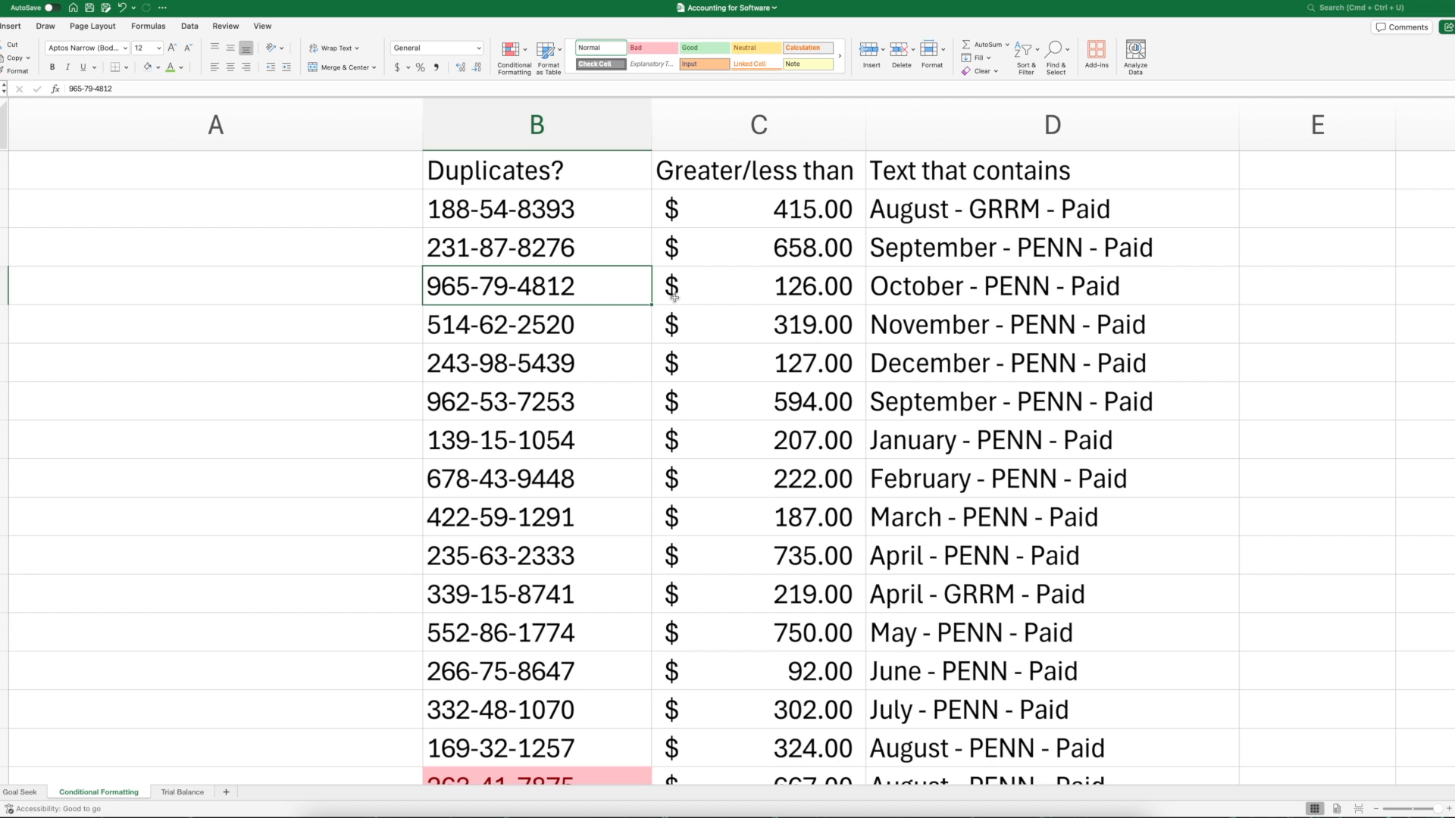
pyautogui.click(611, 405)
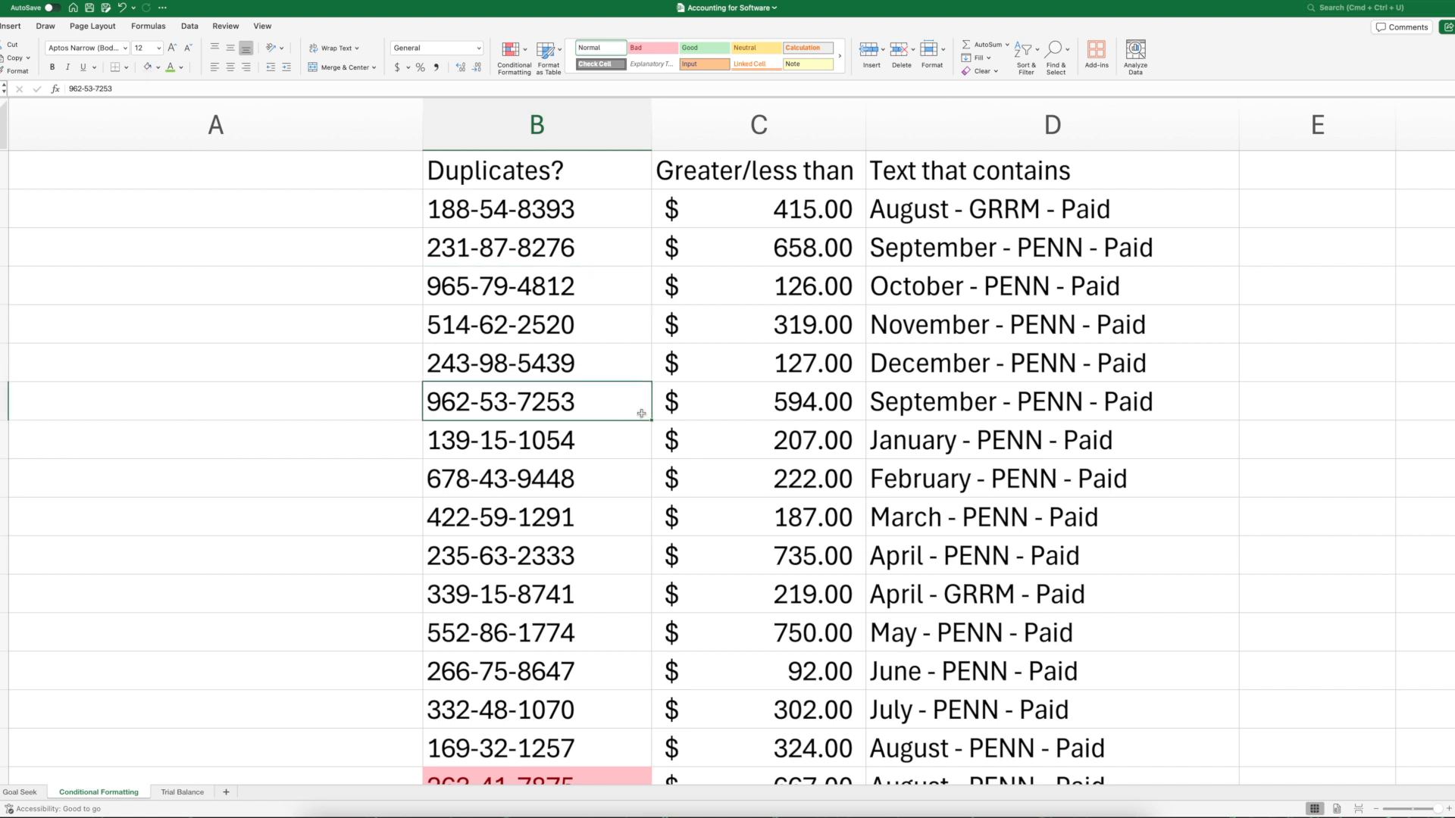
pyautogui.click(632, 322)
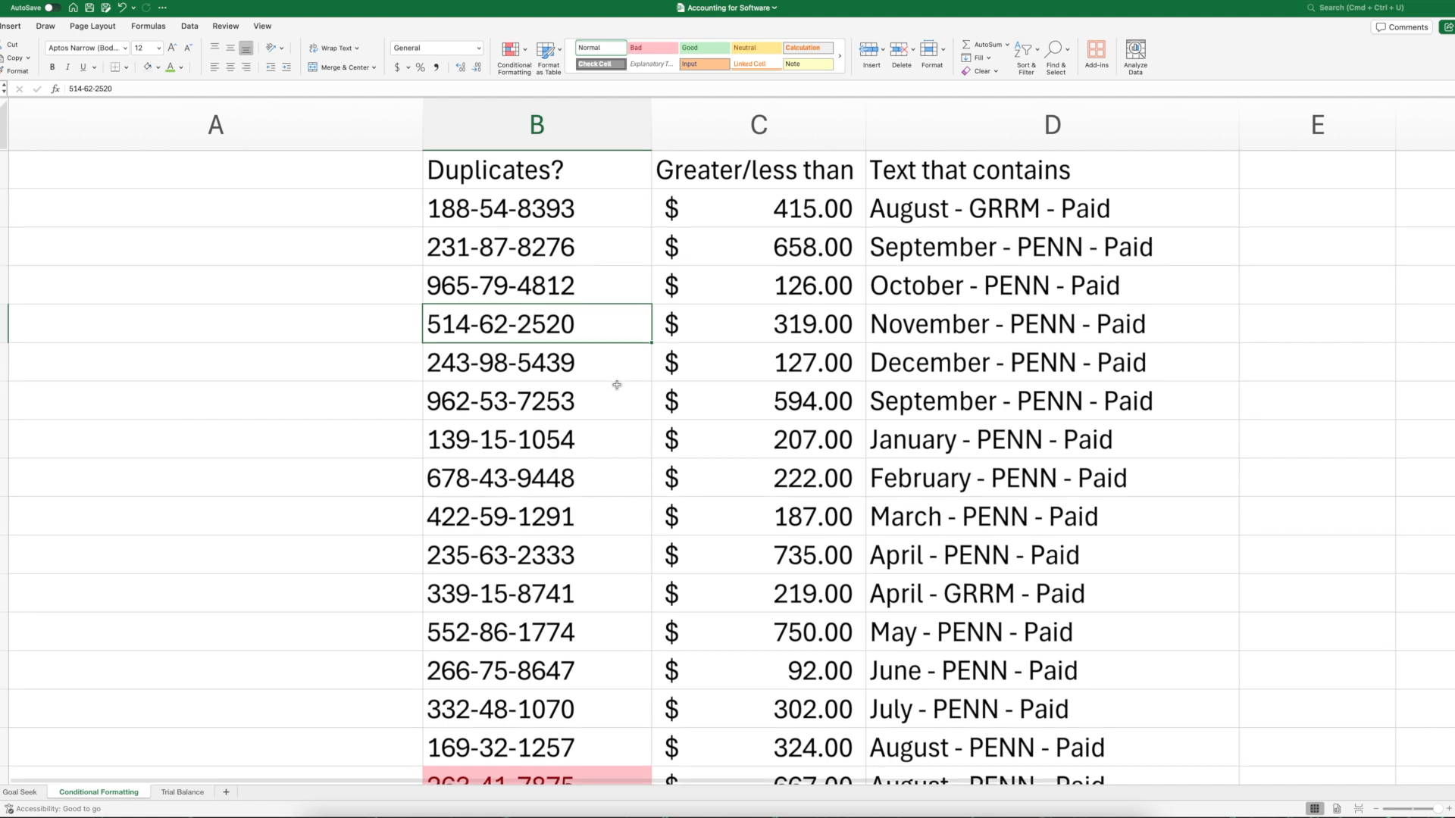
pyautogui.scroll(-3, 617, 385)
pyautogui.click(618, 458)
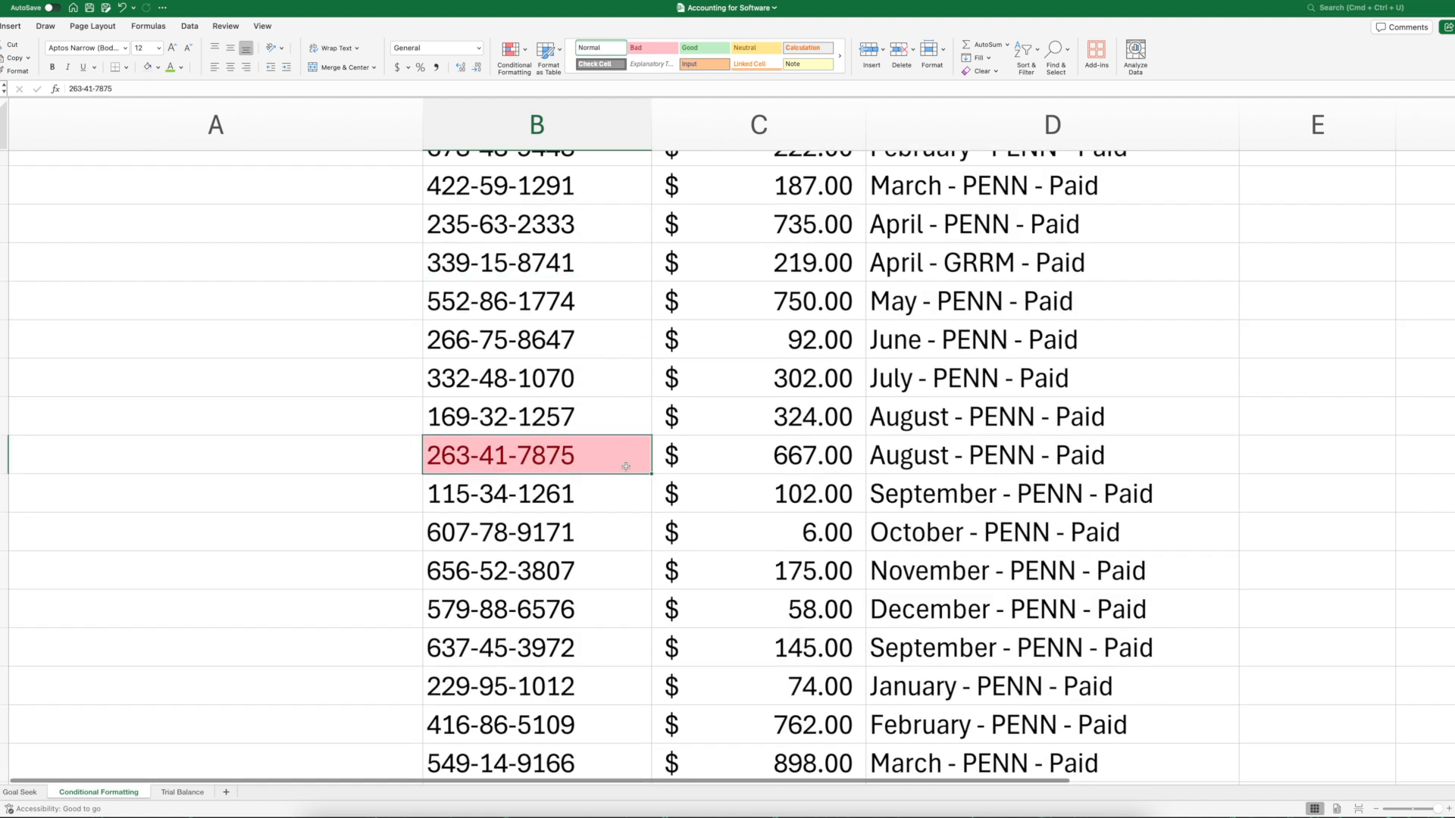
pyautogui.scroll(-1, 651, 488)
pyautogui.scroll(-20, 652, 488)
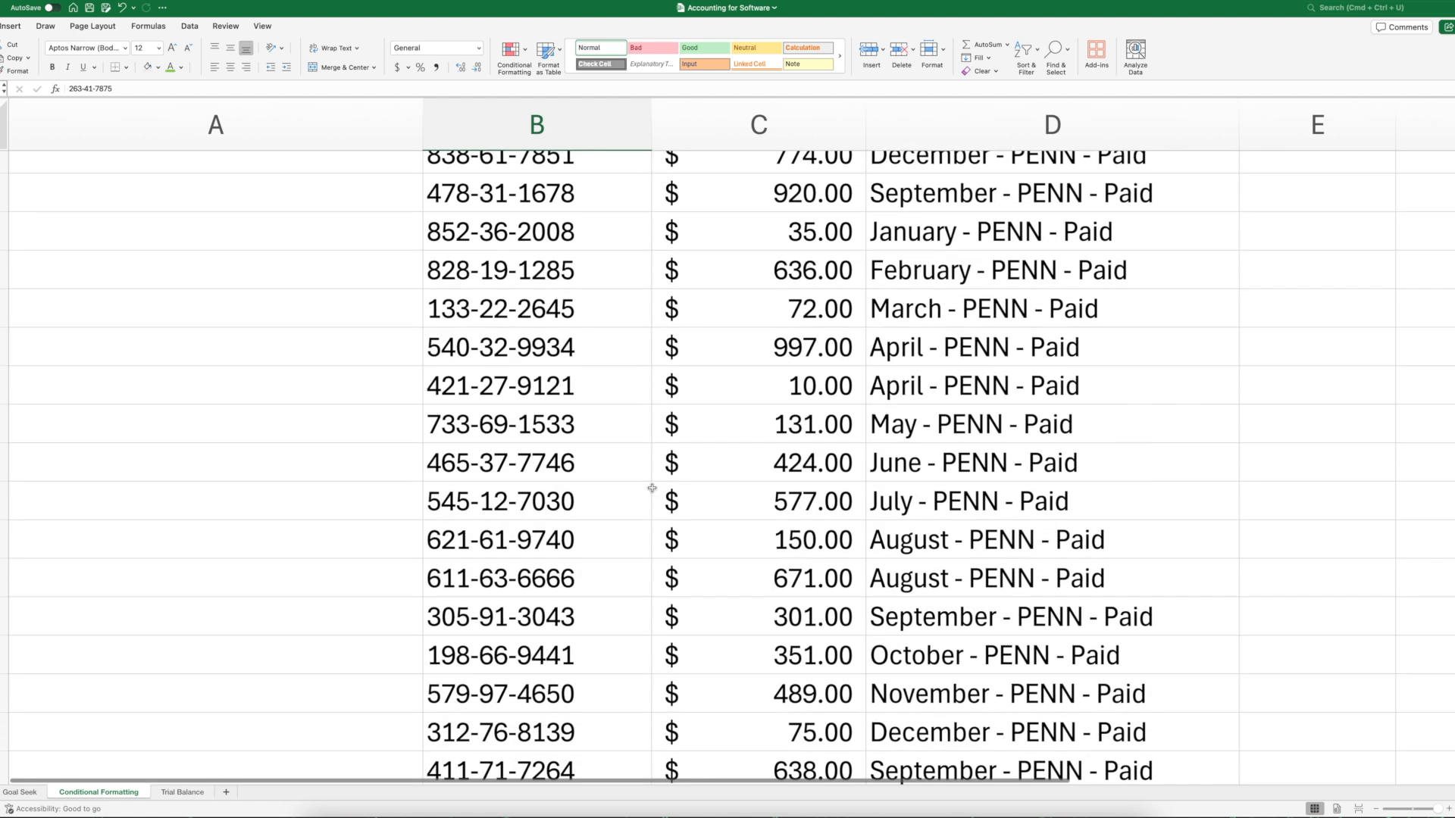
pyautogui.scroll(-2, 651, 488)
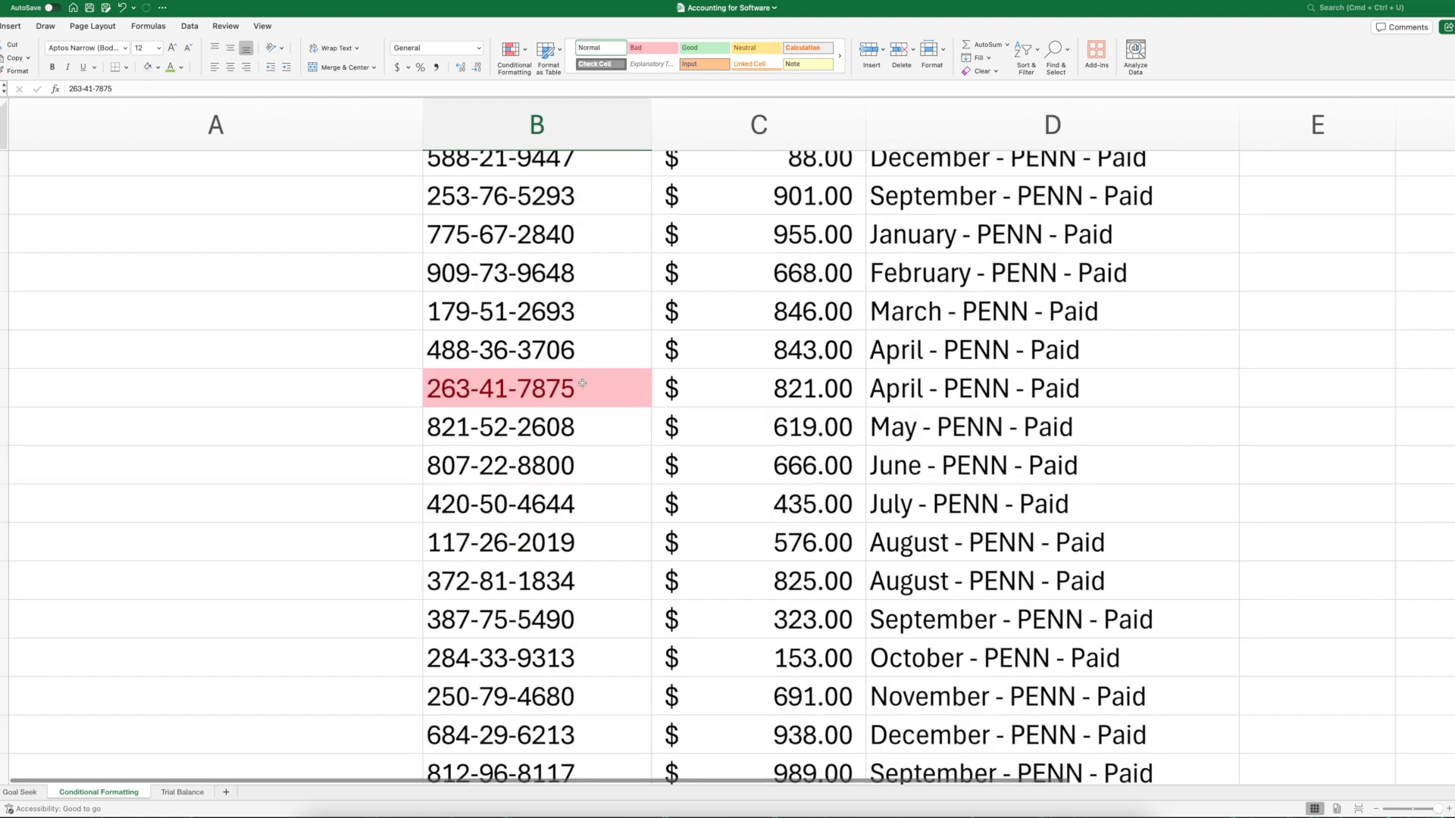
pyautogui.scroll(-9, 600, 383)
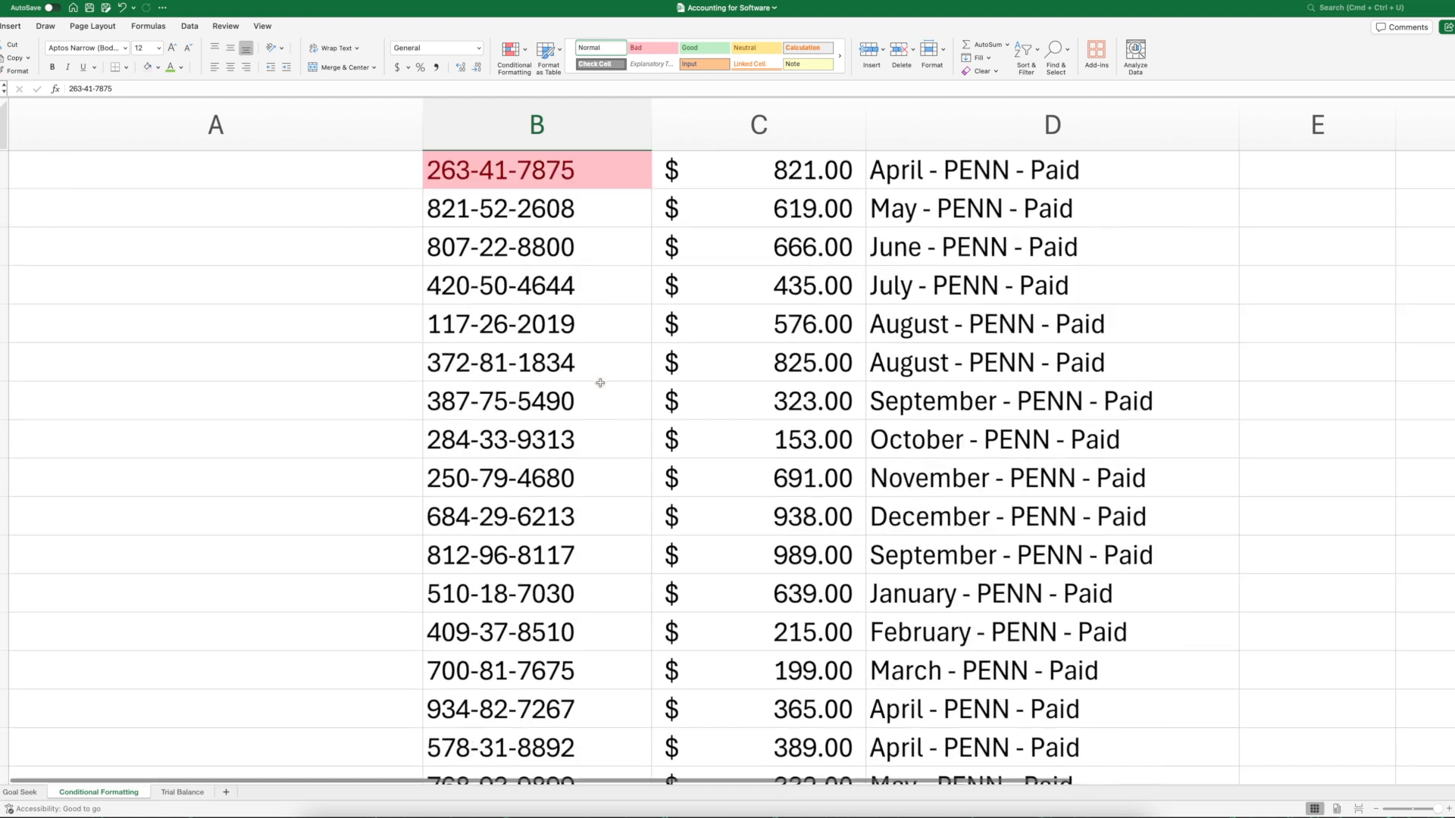
pyautogui.scroll(4, 600, 382)
pyautogui.scroll(8, 600, 383)
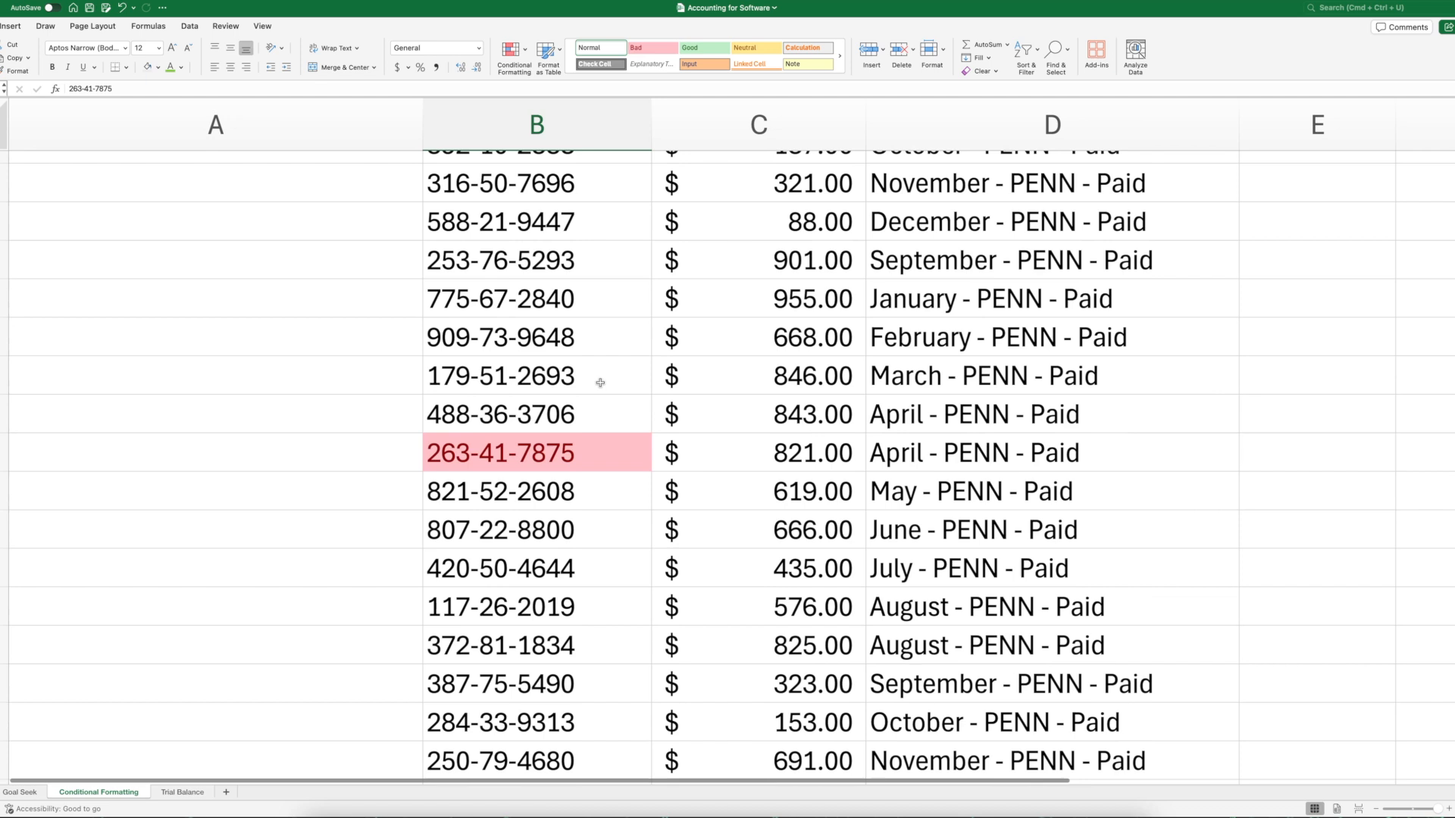
pyautogui.scroll(-2, 600, 382)
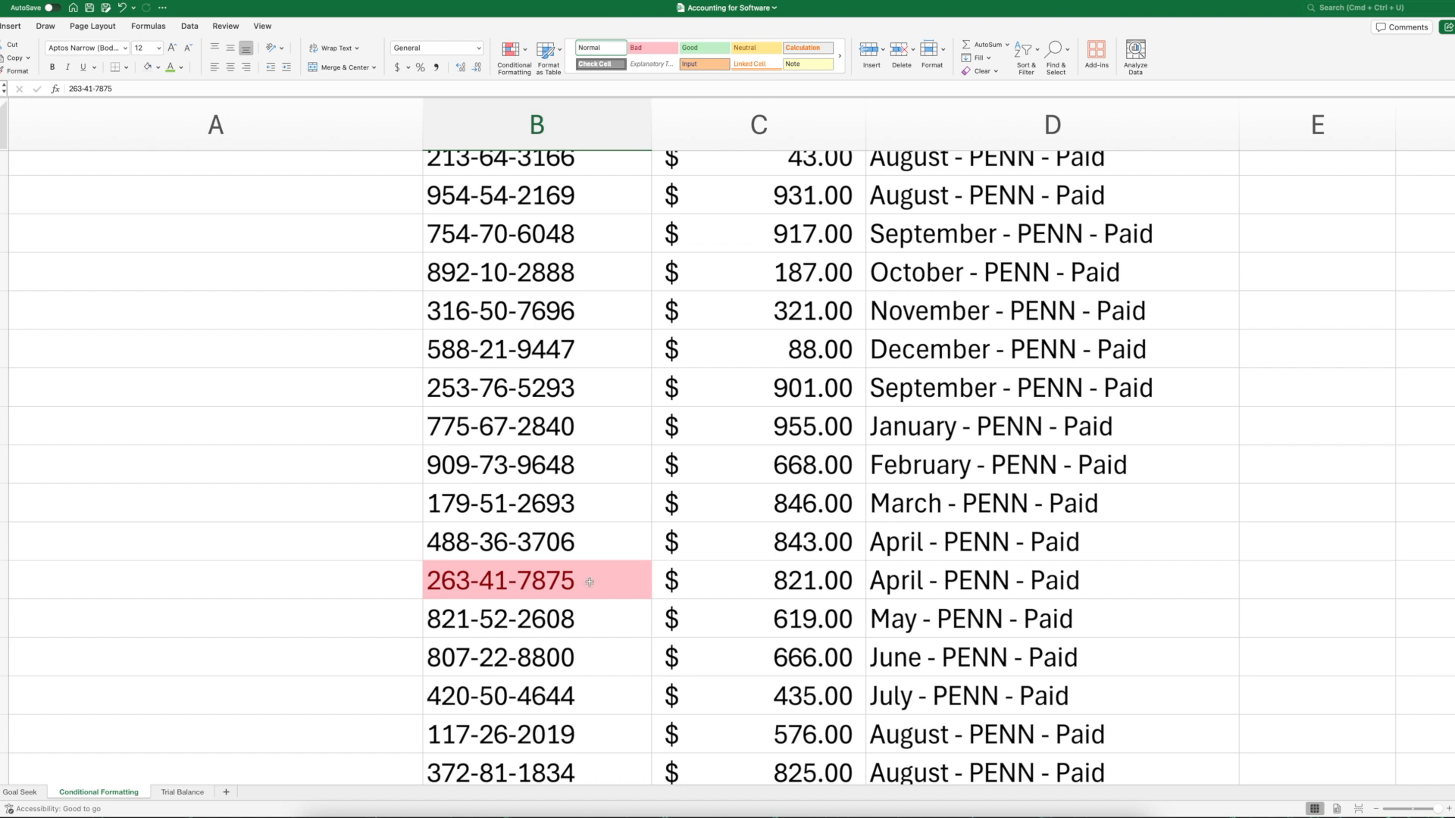
pyautogui.scroll(-10, 579, 545)
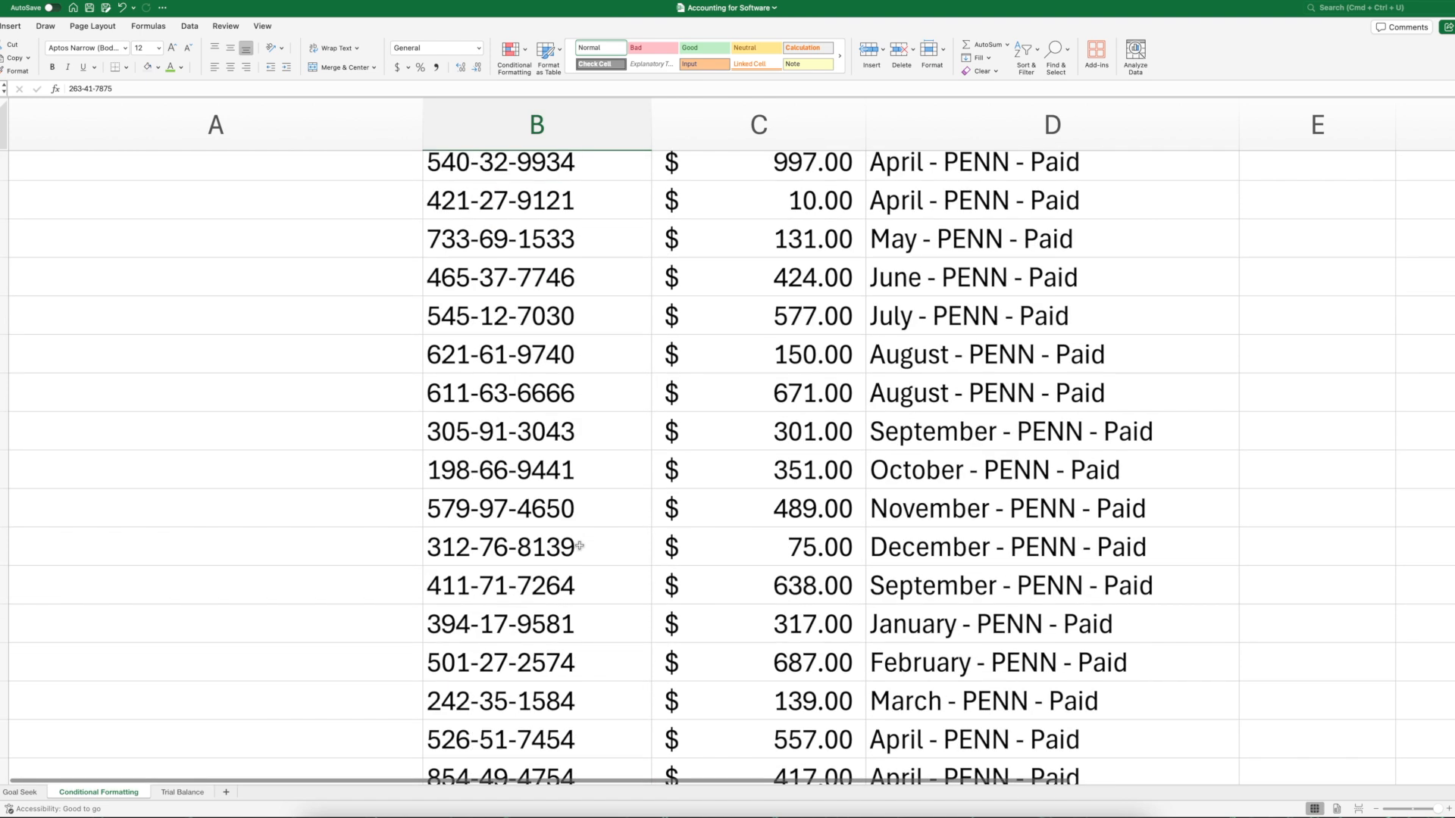
pyautogui.scroll(10, 580, 545)
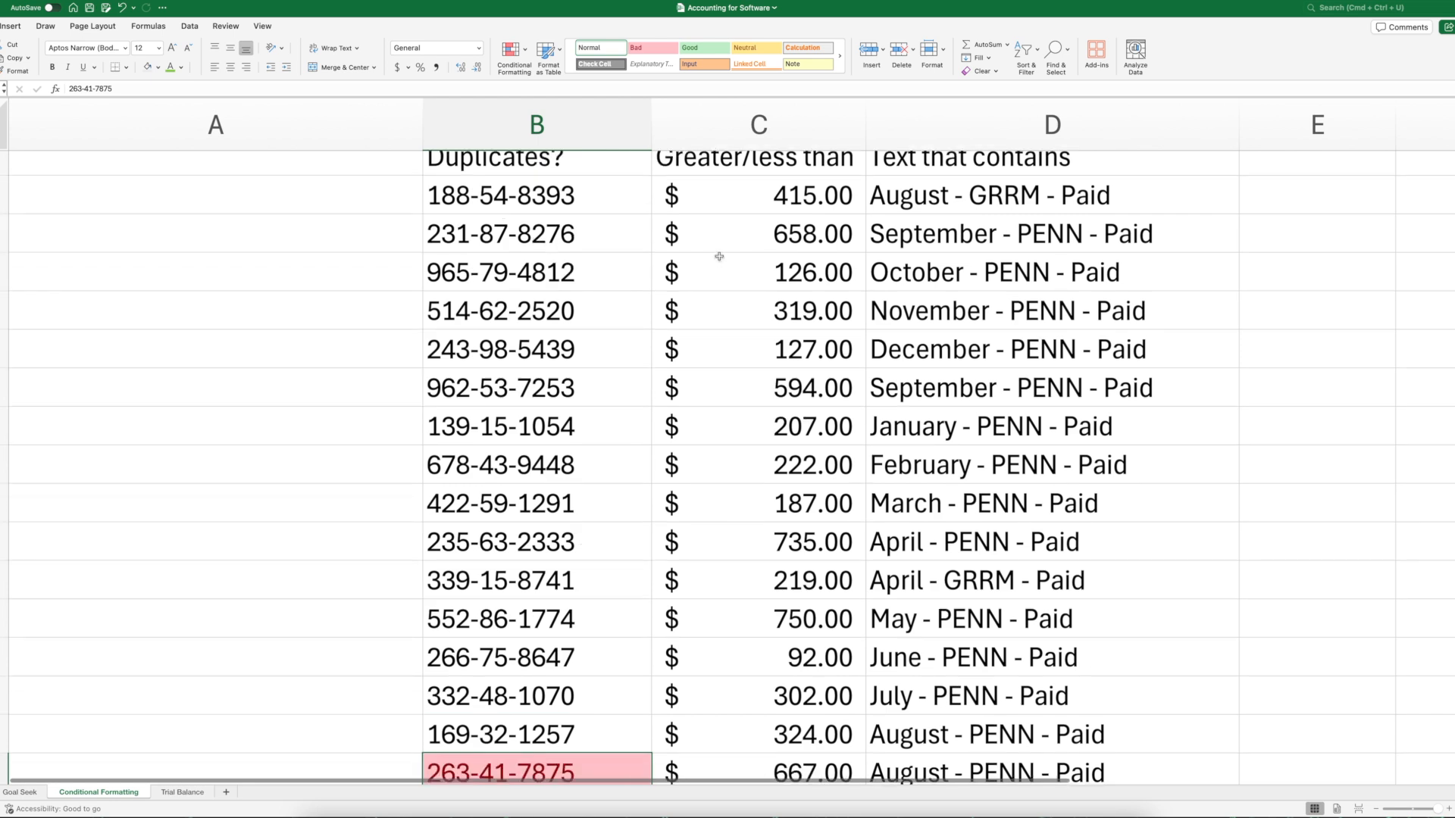
# Step: Highlight cells in column C (Greater/less than) with values greater than 500 using light red fill with dark red text
pyautogui.click(757, 125)
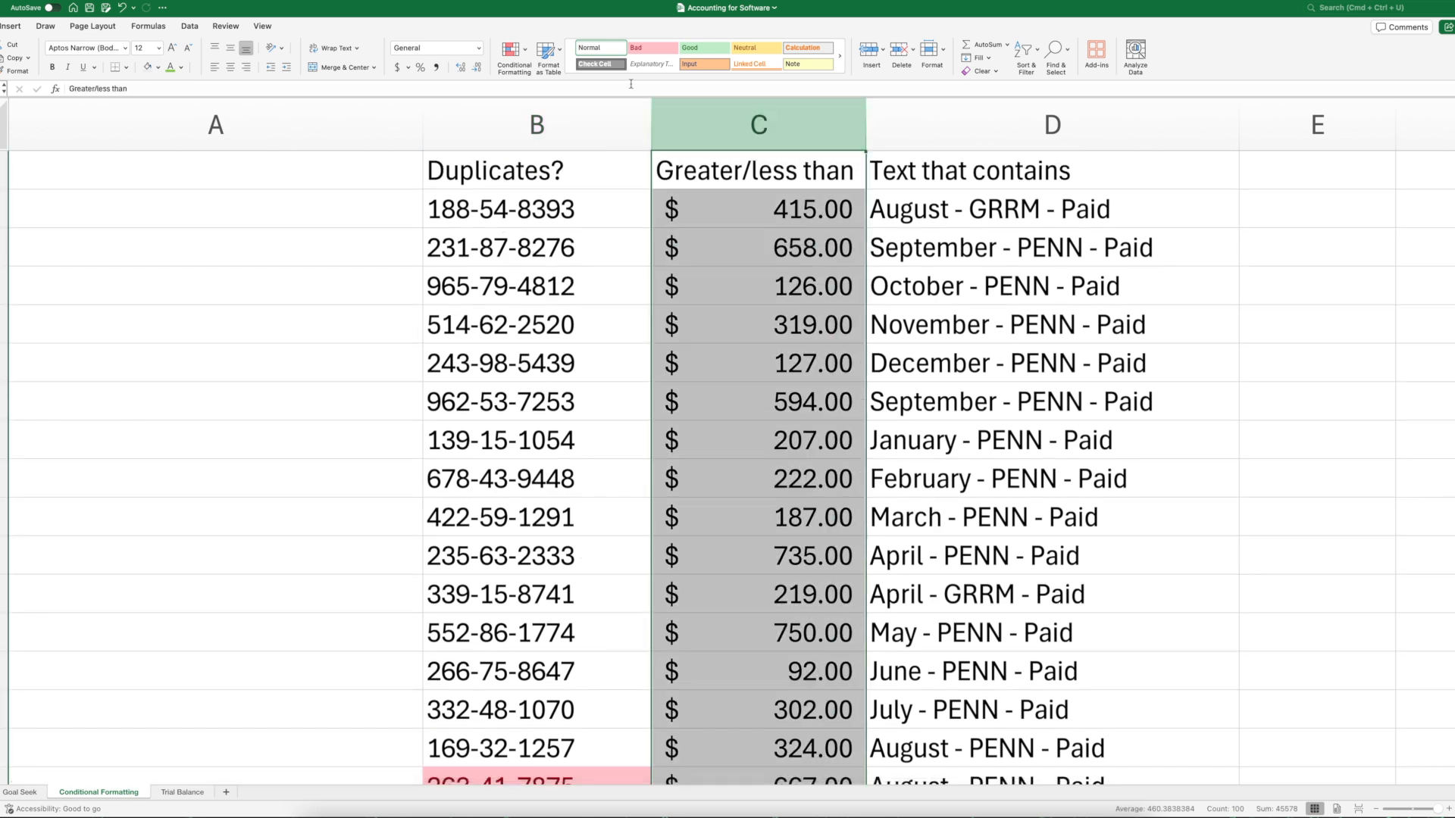
pyautogui.click(511, 50)
pyautogui.moveTo(575, 69)
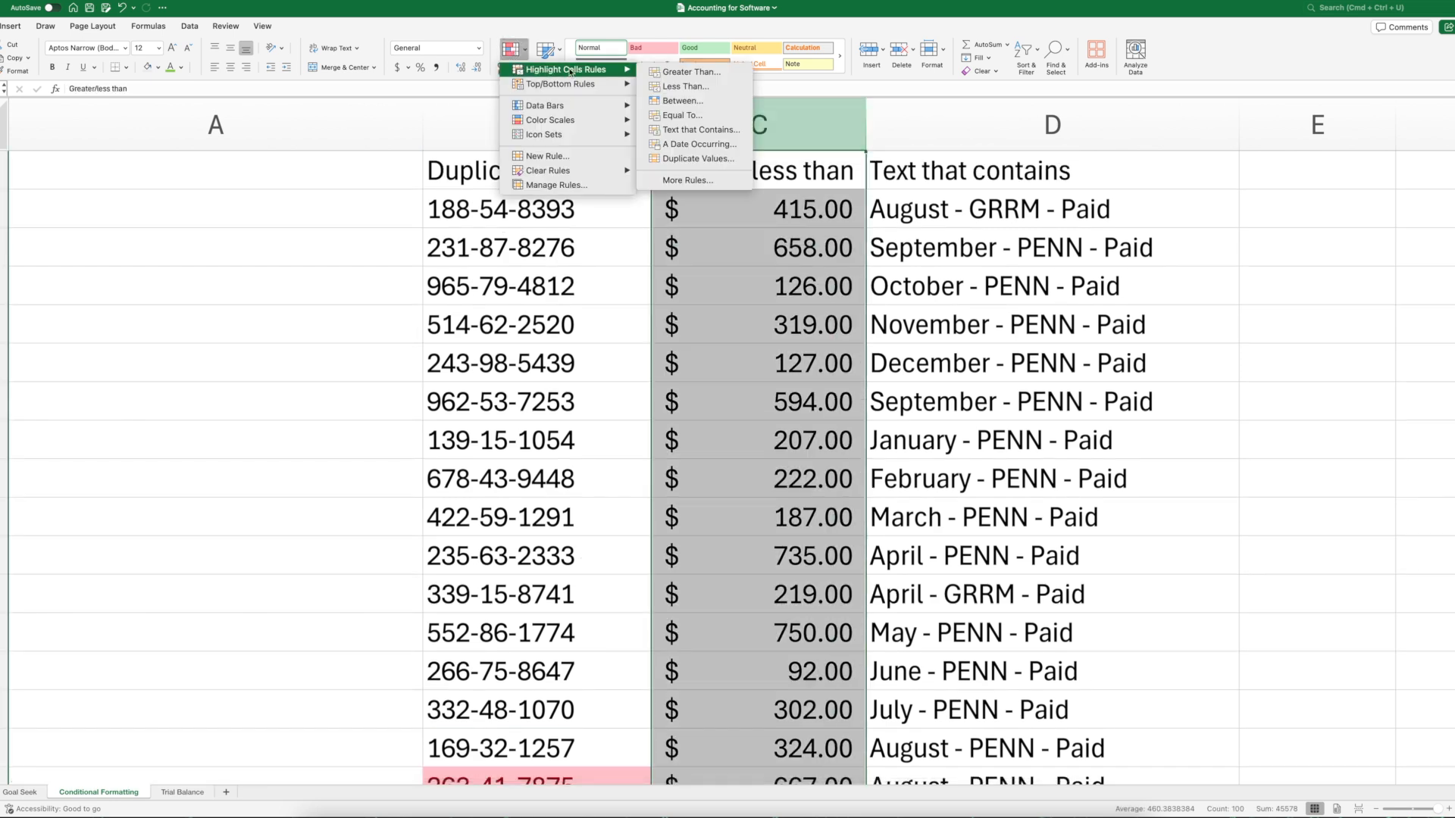
pyautogui.click(708, 76)
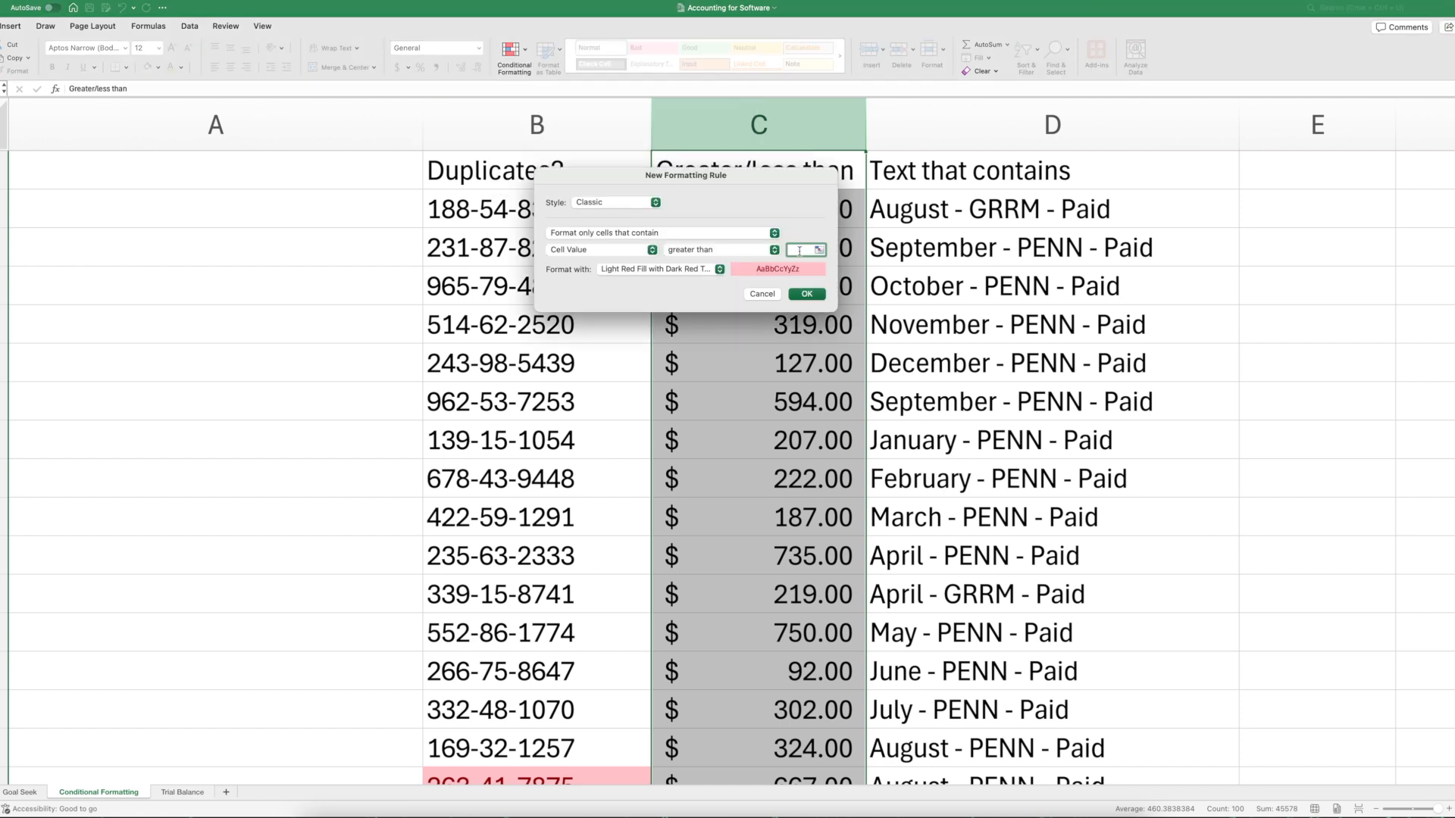
pyautogui.write('500')
pyautogui.click(807, 295)
# Step: Examine which amounts in column C are highlighted and whether any highlighted amount shares a row with a duplicate ID number
pyautogui.click(745, 283)
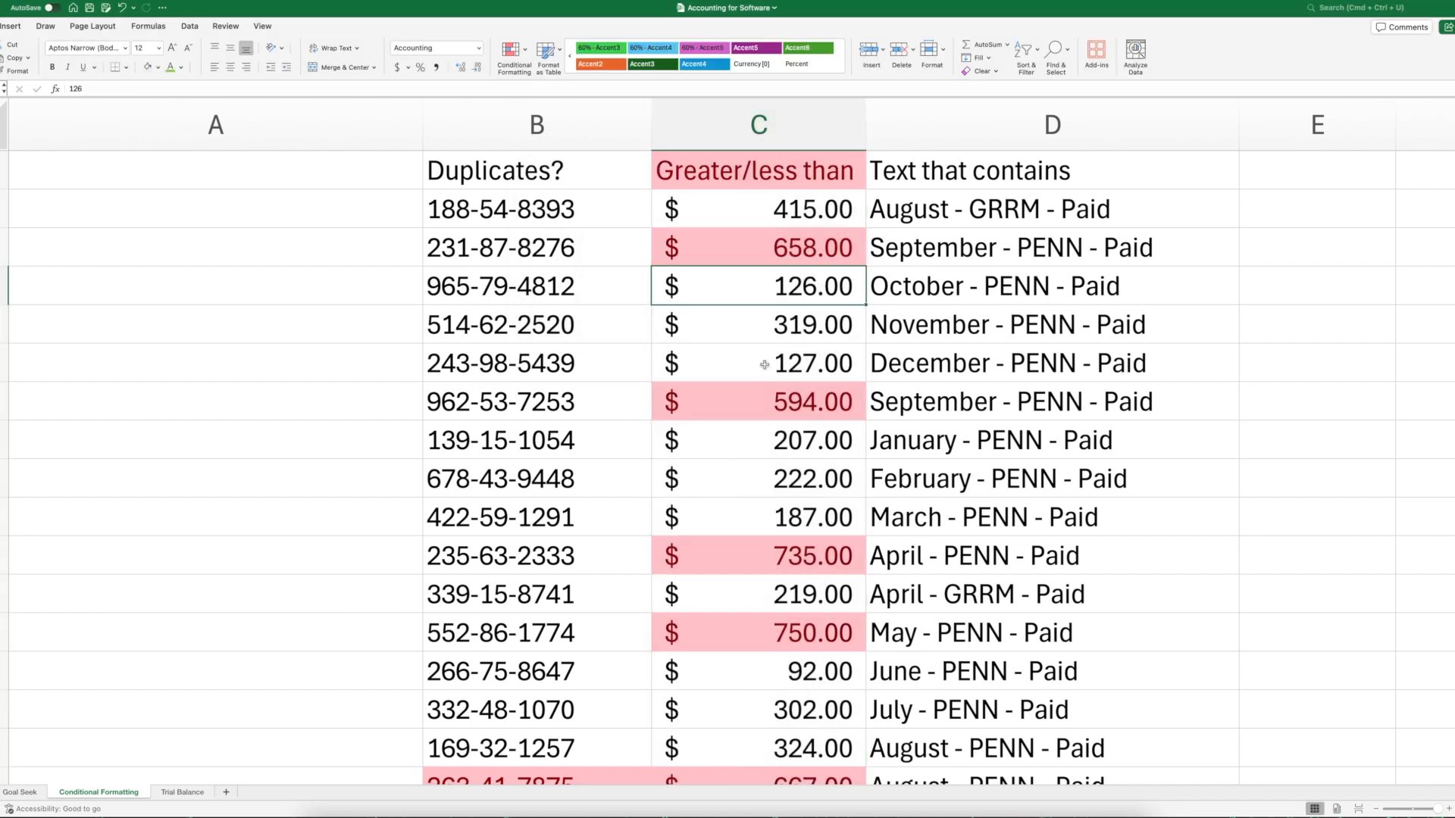
pyautogui.click(776, 182)
pyautogui.click(698, 246)
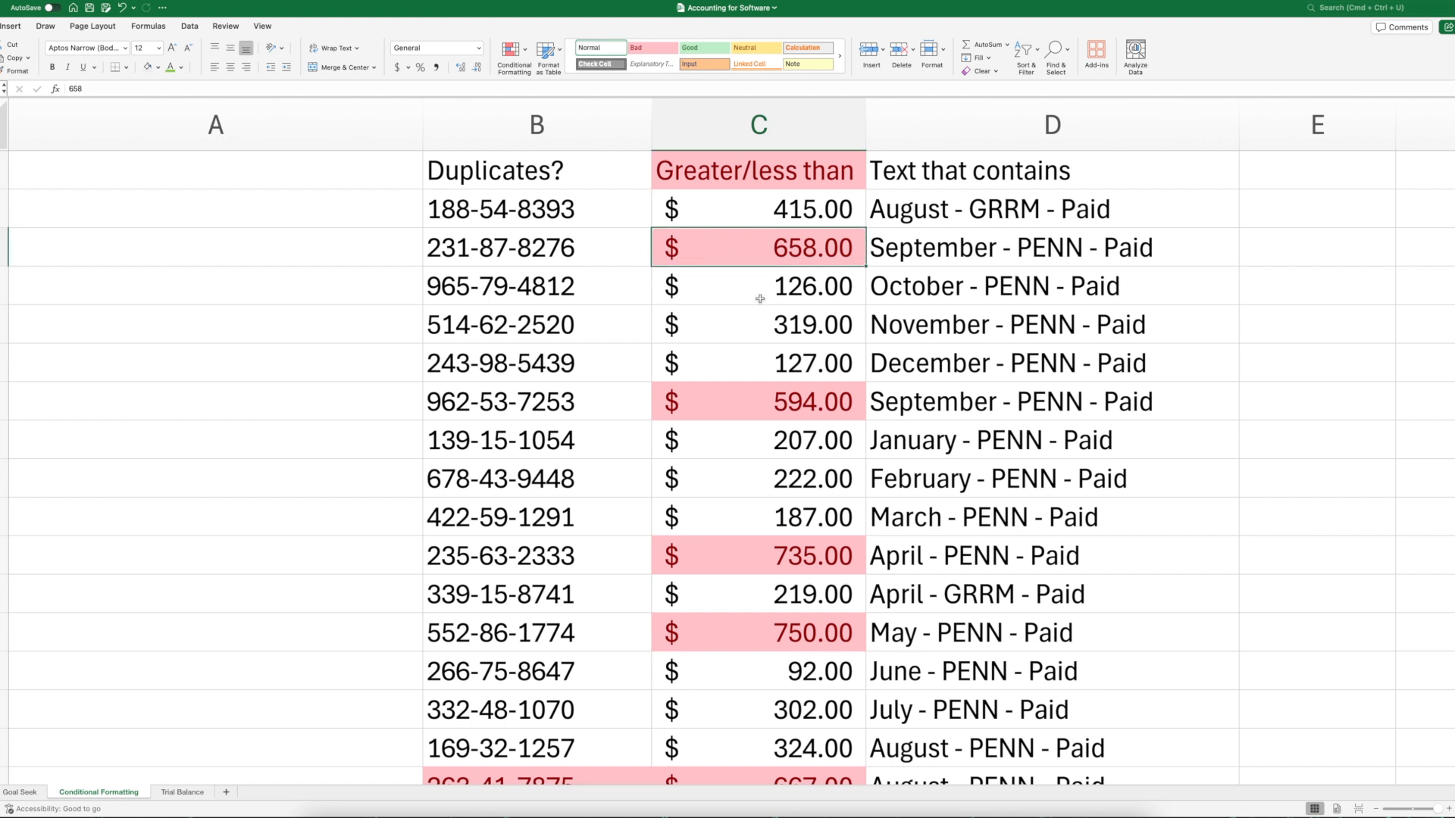
pyautogui.click(738, 388)
pyautogui.click(776, 571)
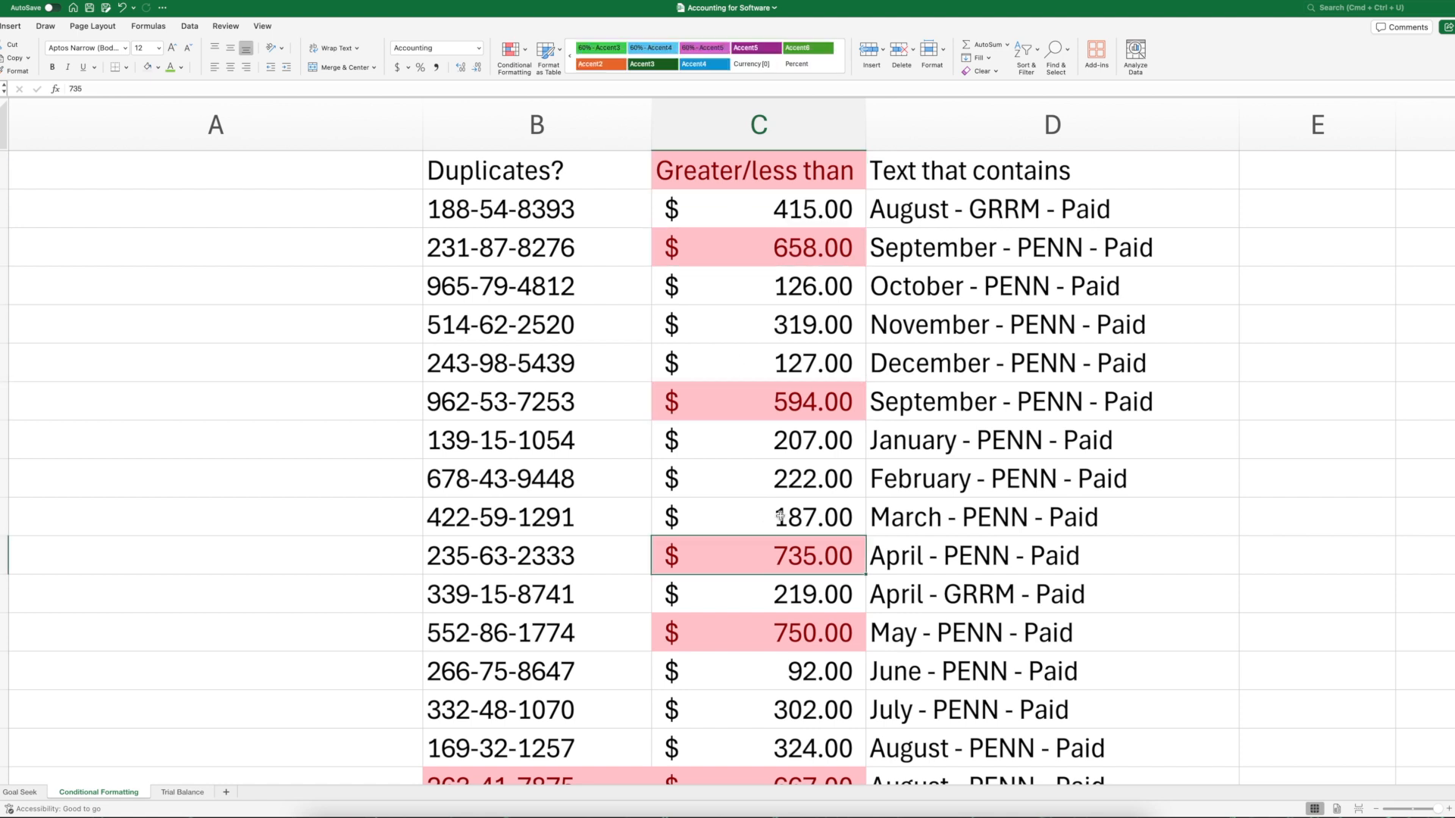
pyautogui.moveTo(787, 440); pyautogui.dragTo(785, 505)
pyautogui.scroll(-5, 757, 500)
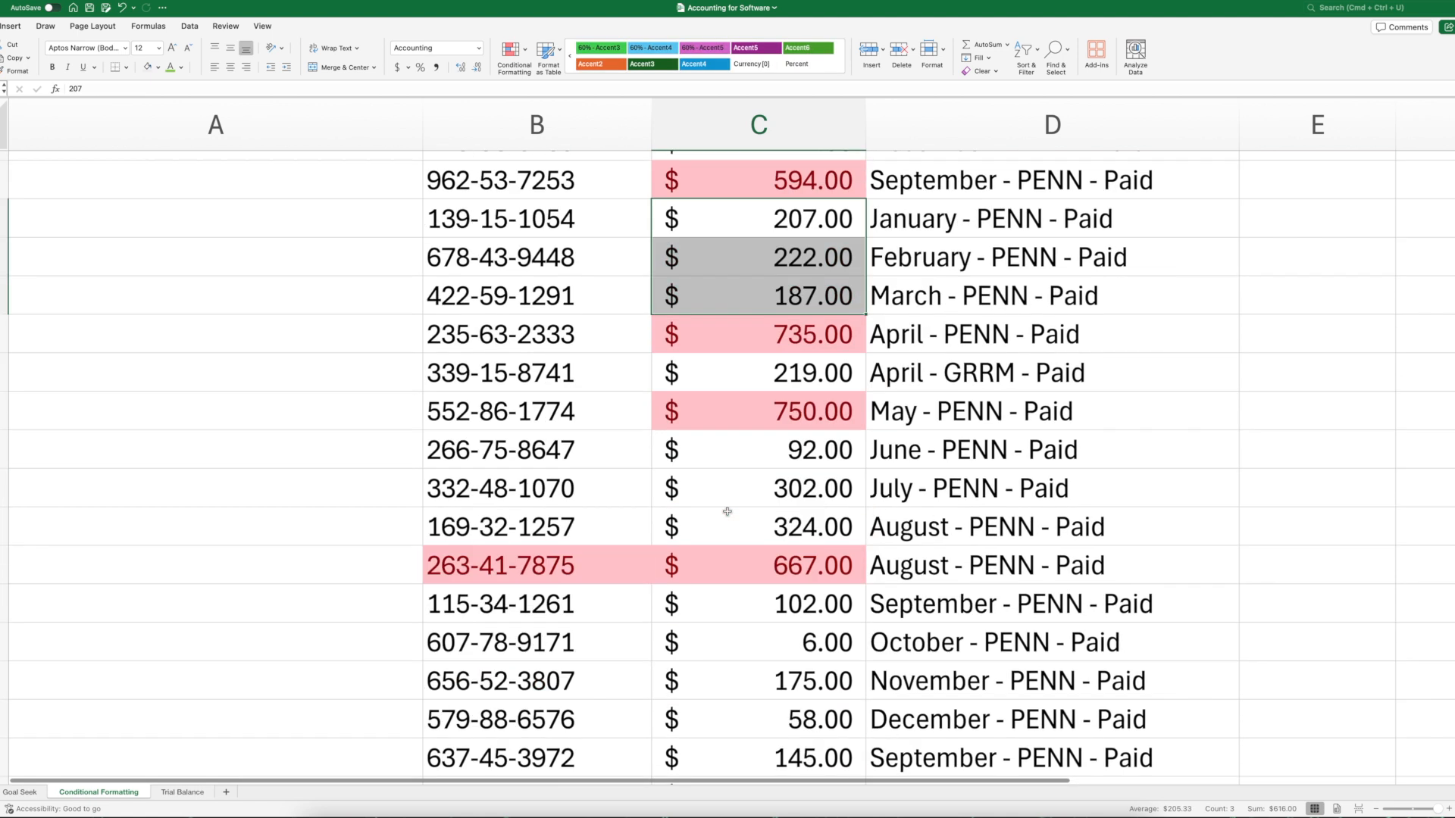
pyautogui.scroll(3, 727, 512)
pyautogui.scroll(1, 727, 512)
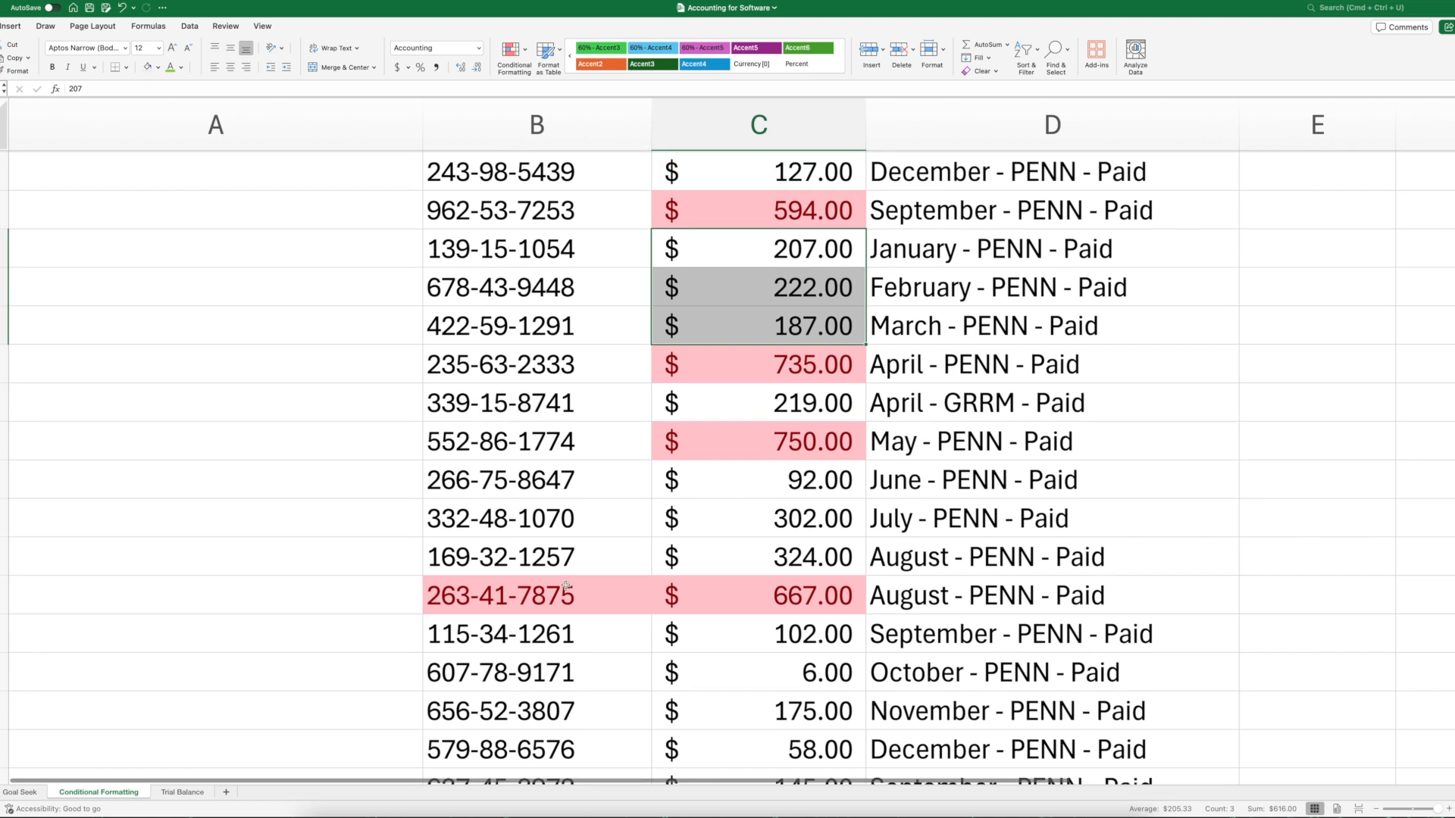
pyautogui.moveTo(572, 585); pyautogui.dragTo(724, 594)
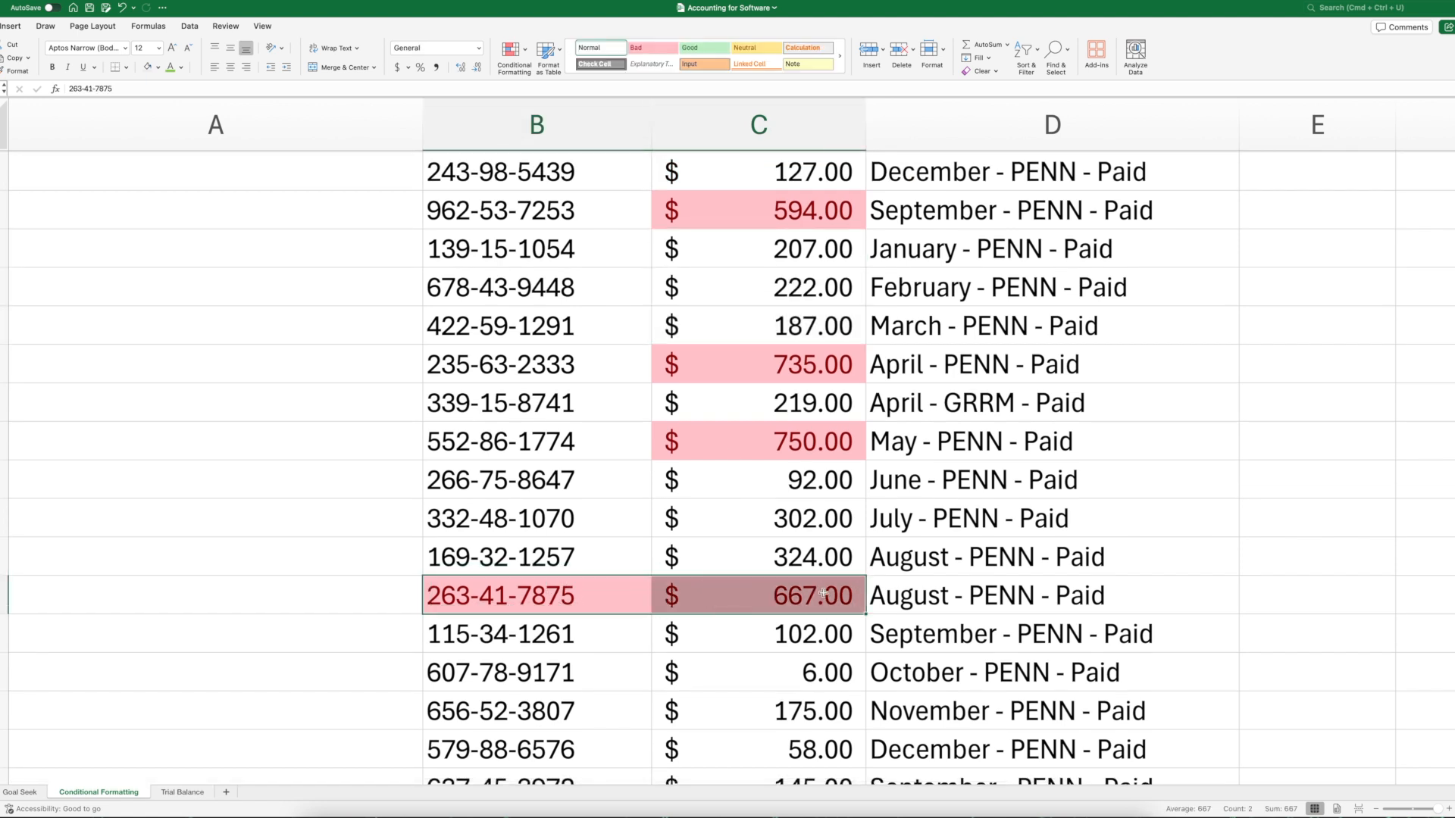
pyautogui.scroll(2, 796, 295)
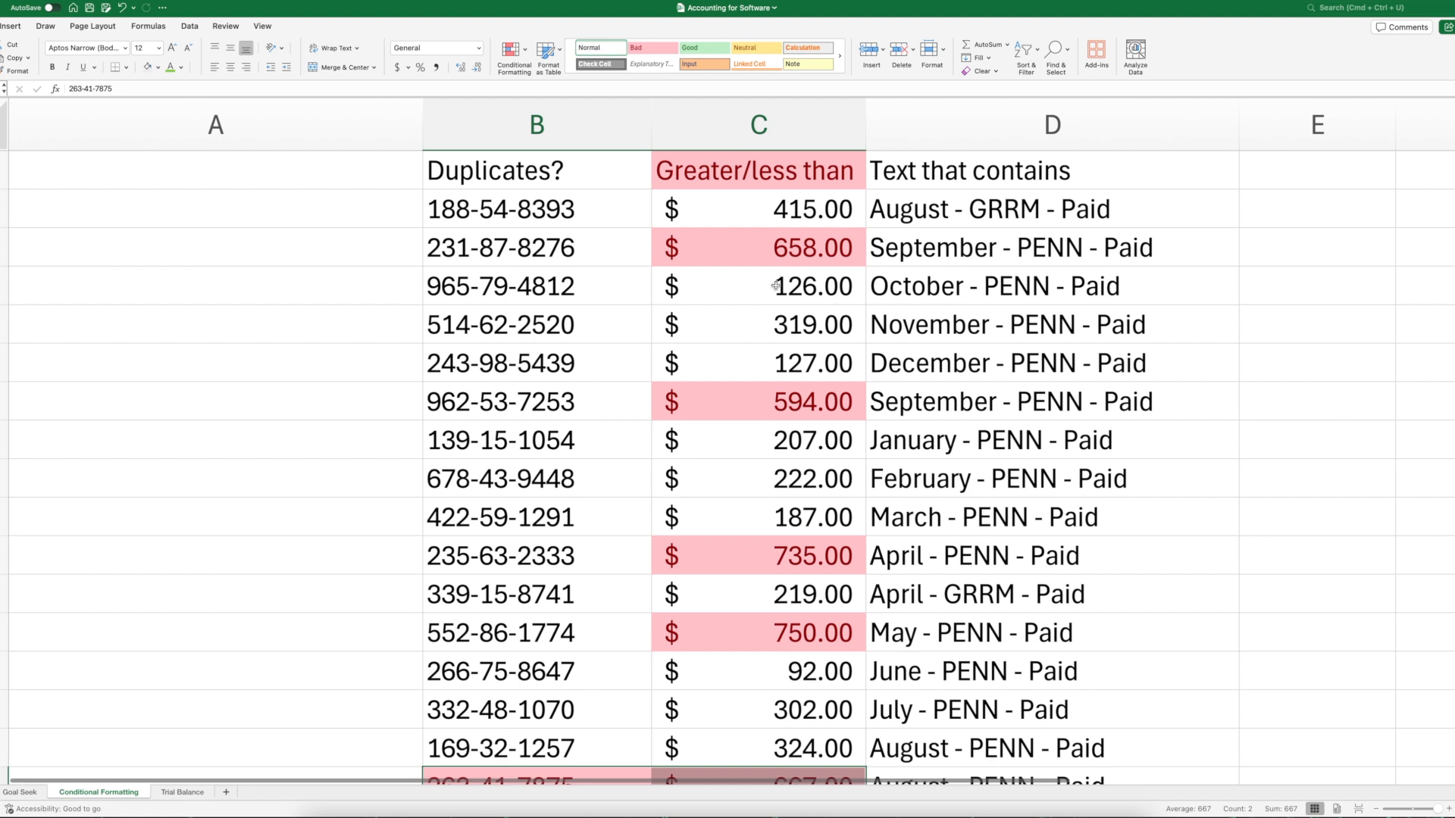
# Step: Highlight cells in column C (Greater/less than) with values less than 100 using yellow fill with dark yellow text
pyautogui.click(740, 271)
pyautogui.click(735, 123)
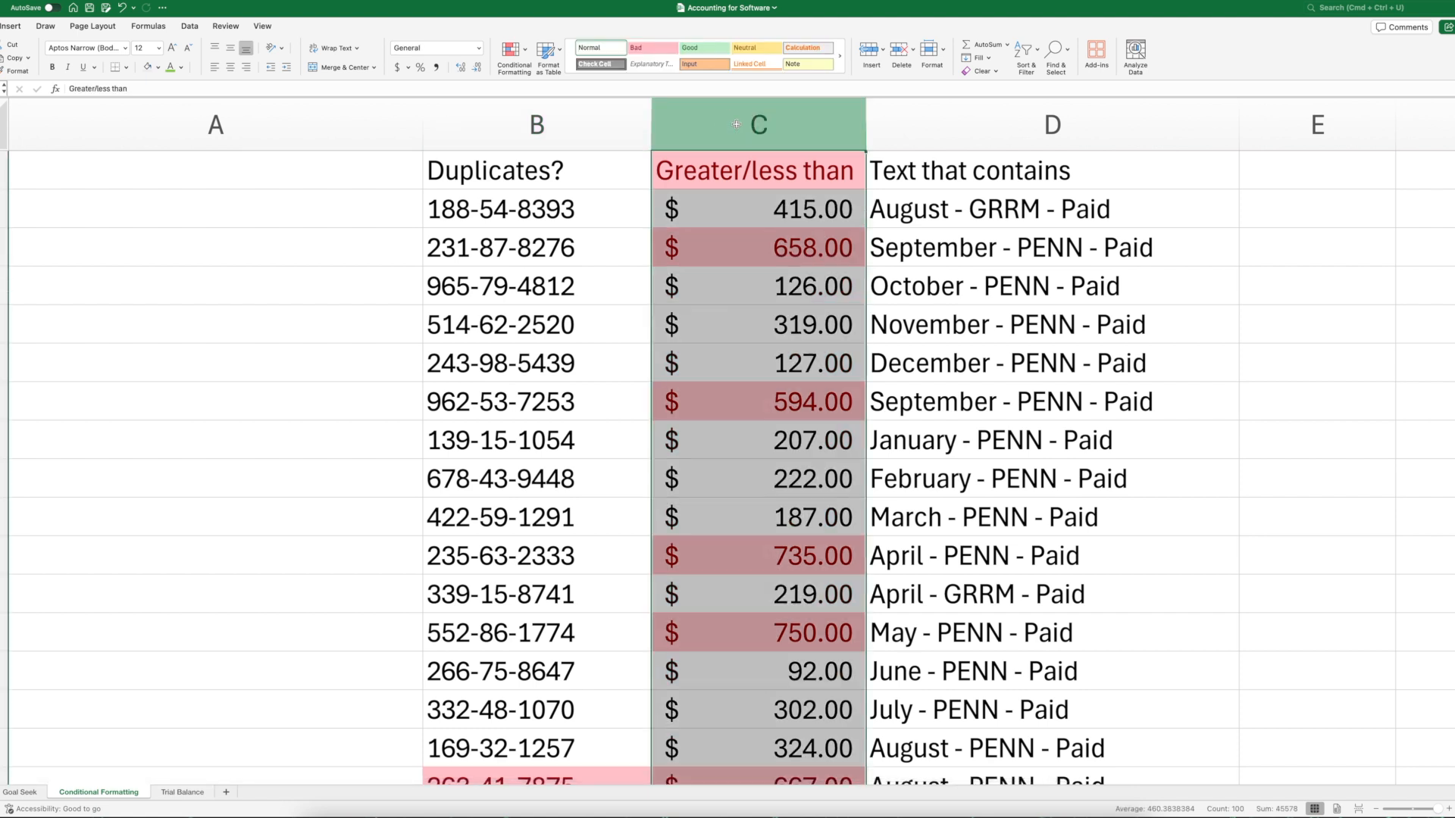
pyautogui.click(511, 50)
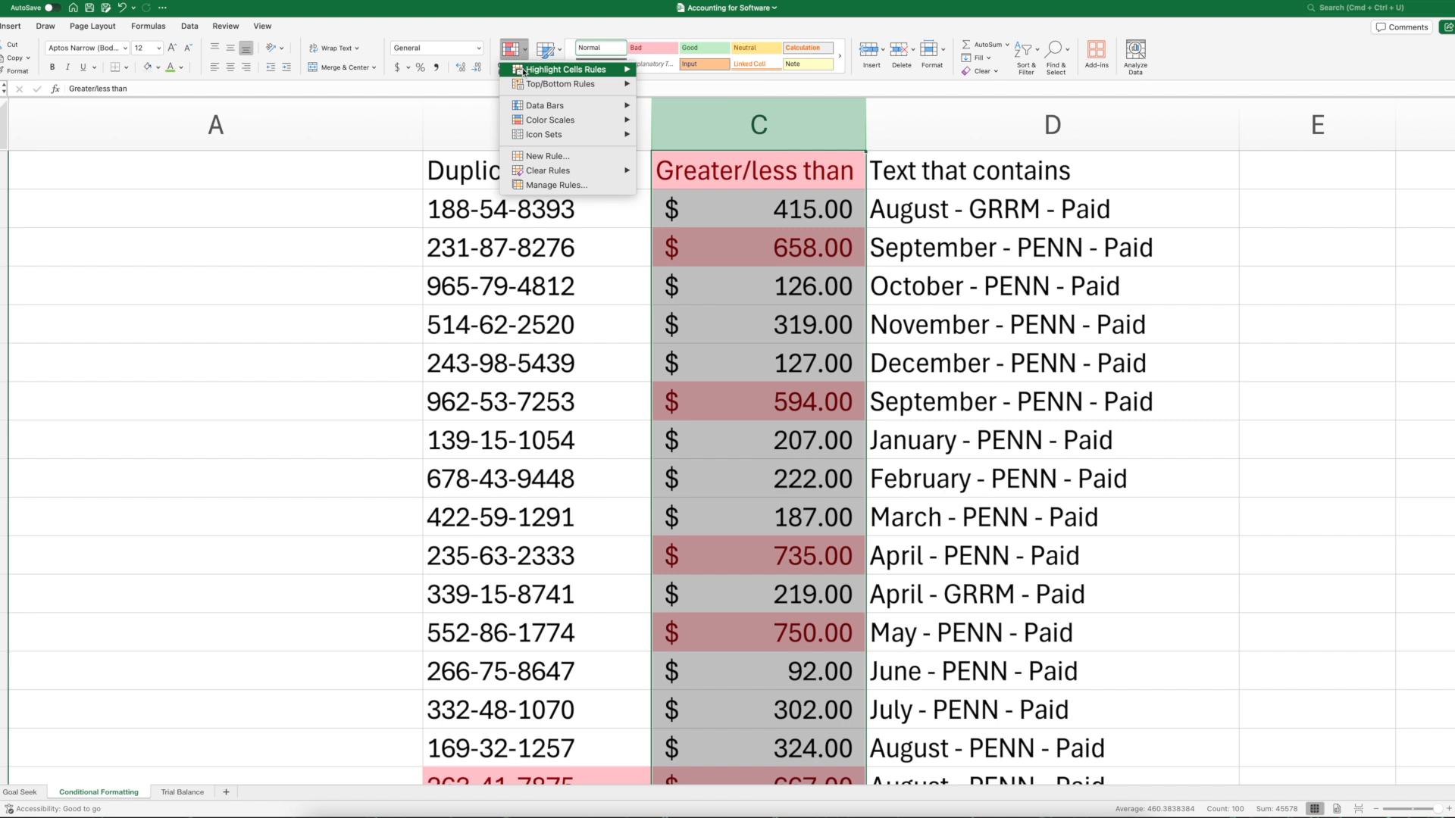
pyautogui.moveTo(549, 71)
pyautogui.click(685, 86)
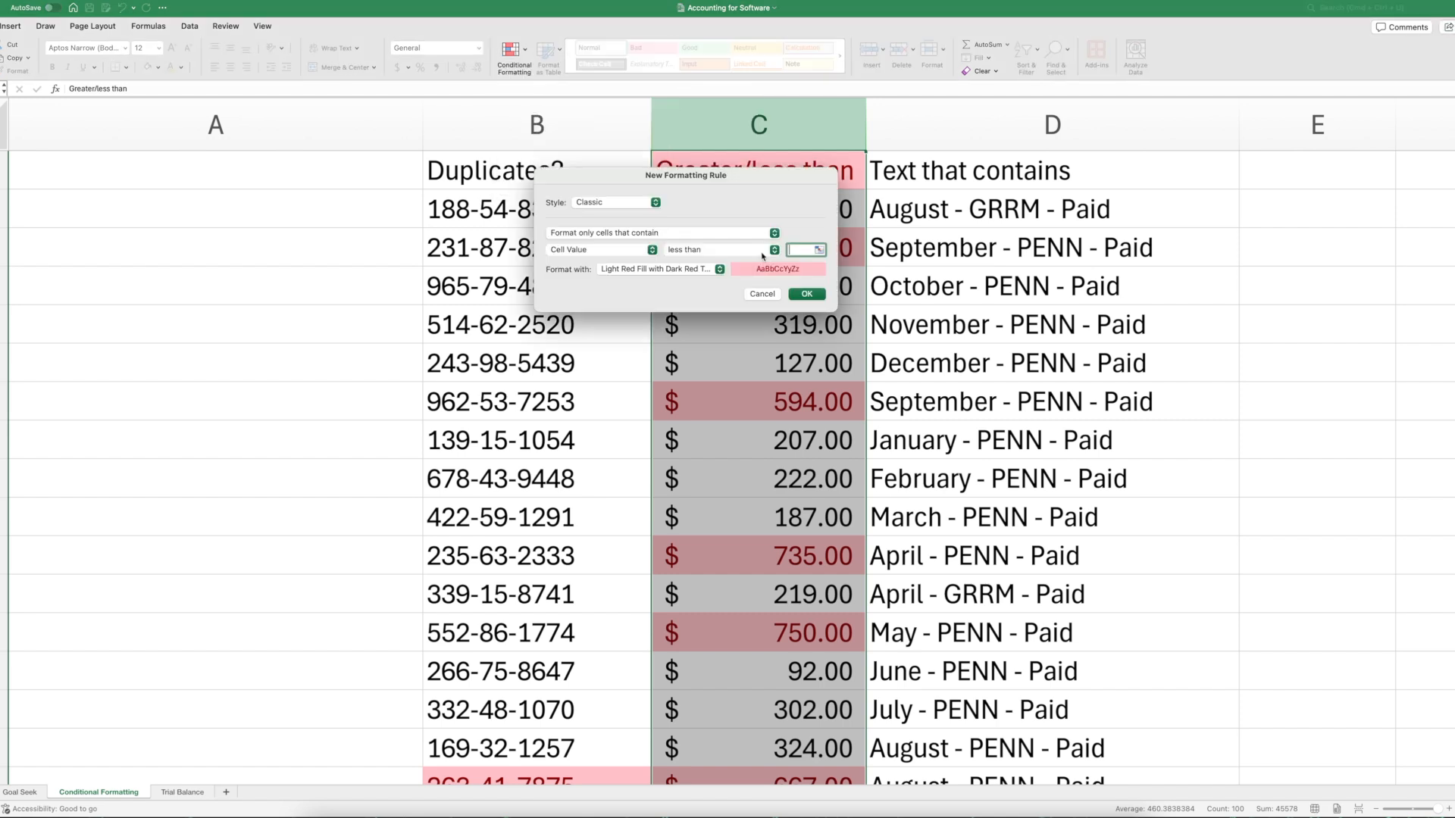
pyautogui.click(724, 269)
pyautogui.click(684, 288)
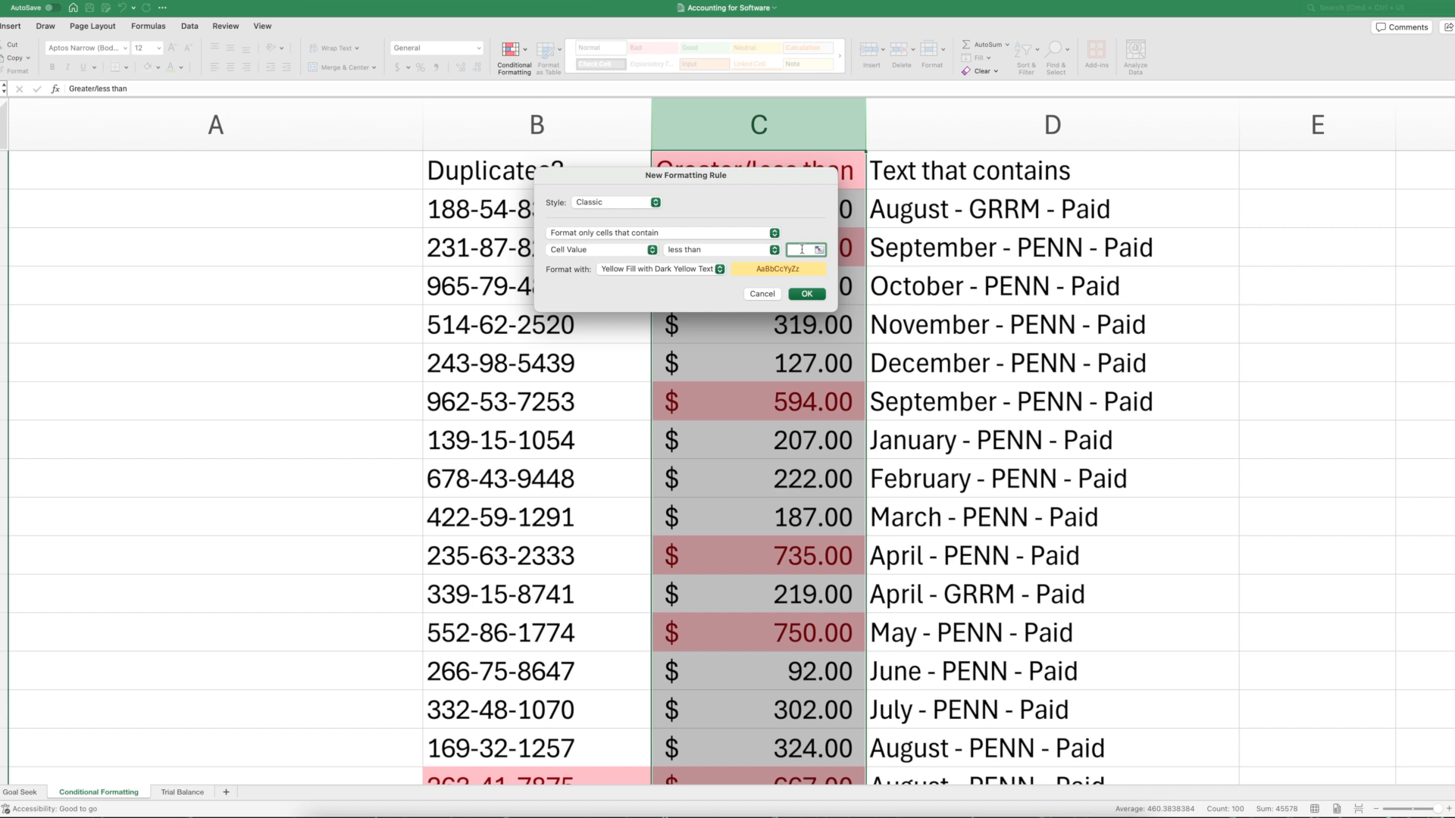
pyautogui.write('100')
pyautogui.press('Return')
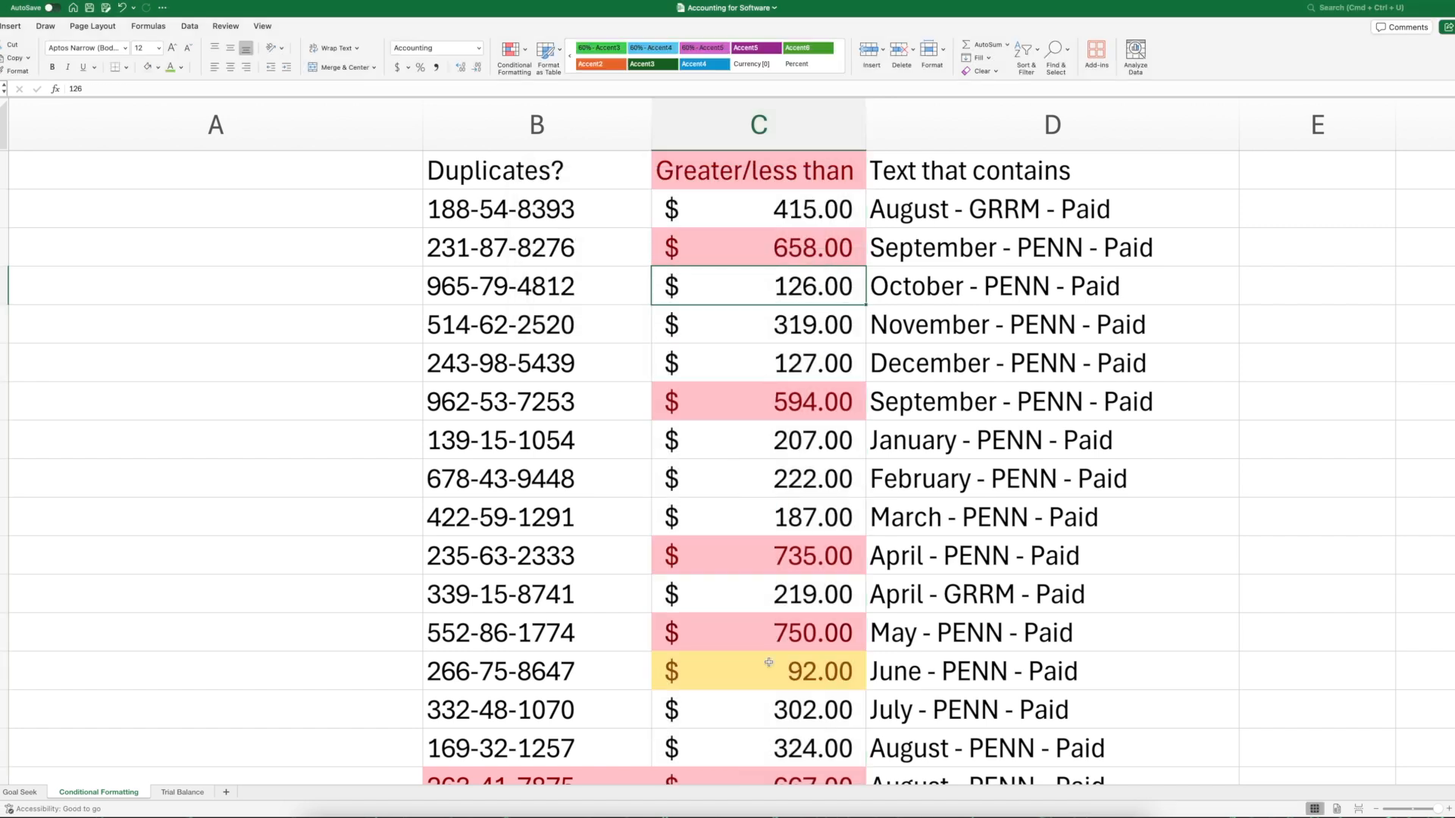
# Step: Examine the amounts in column C highlighted as below 100 and compare them with those highlighted as above 500
pyautogui.click(767, 676)
pyautogui.scroll(-5, 840, 725)
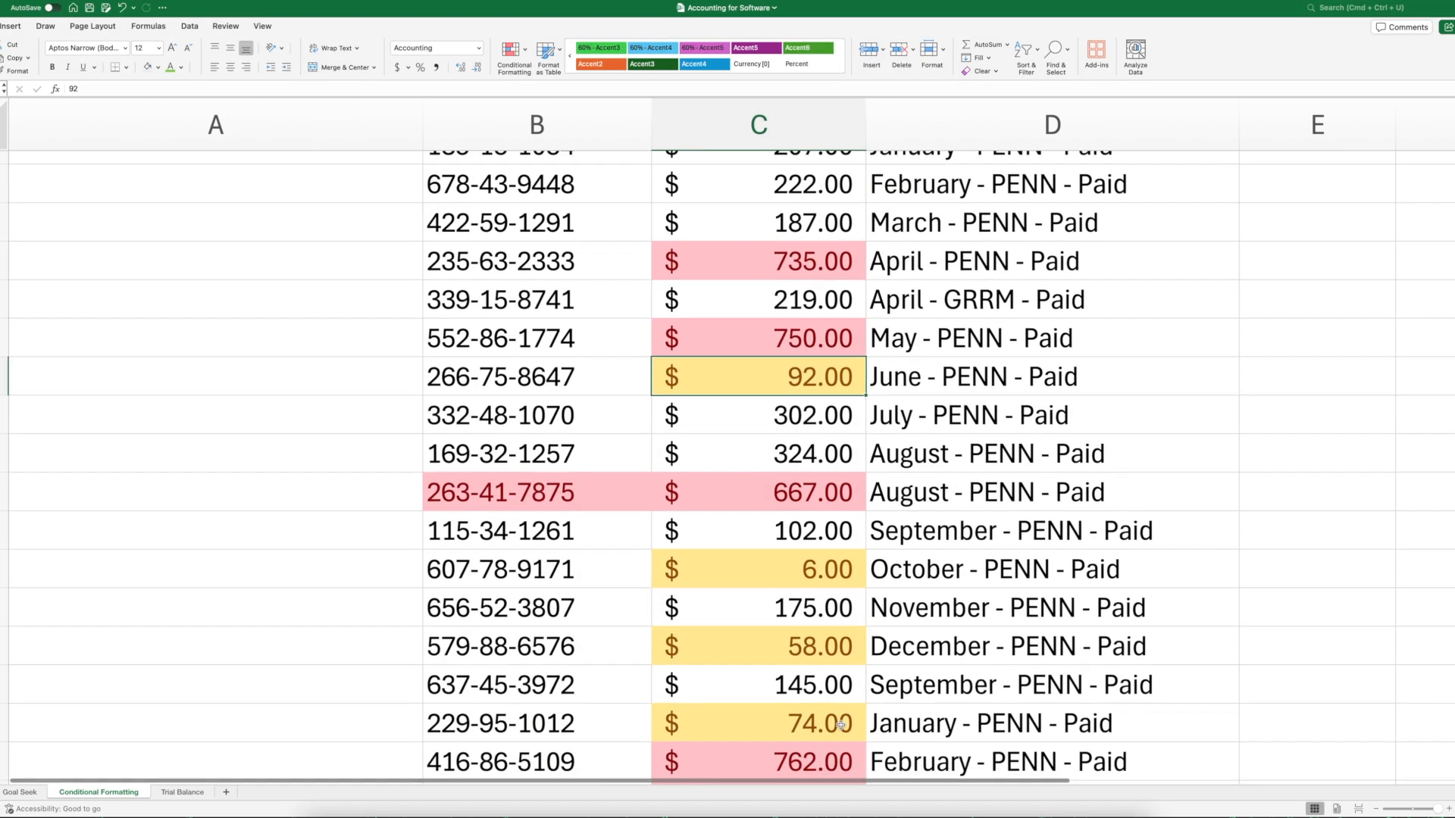
pyautogui.click(729, 570)
pyautogui.scroll(-4, 729, 574)
pyautogui.click(733, 425)
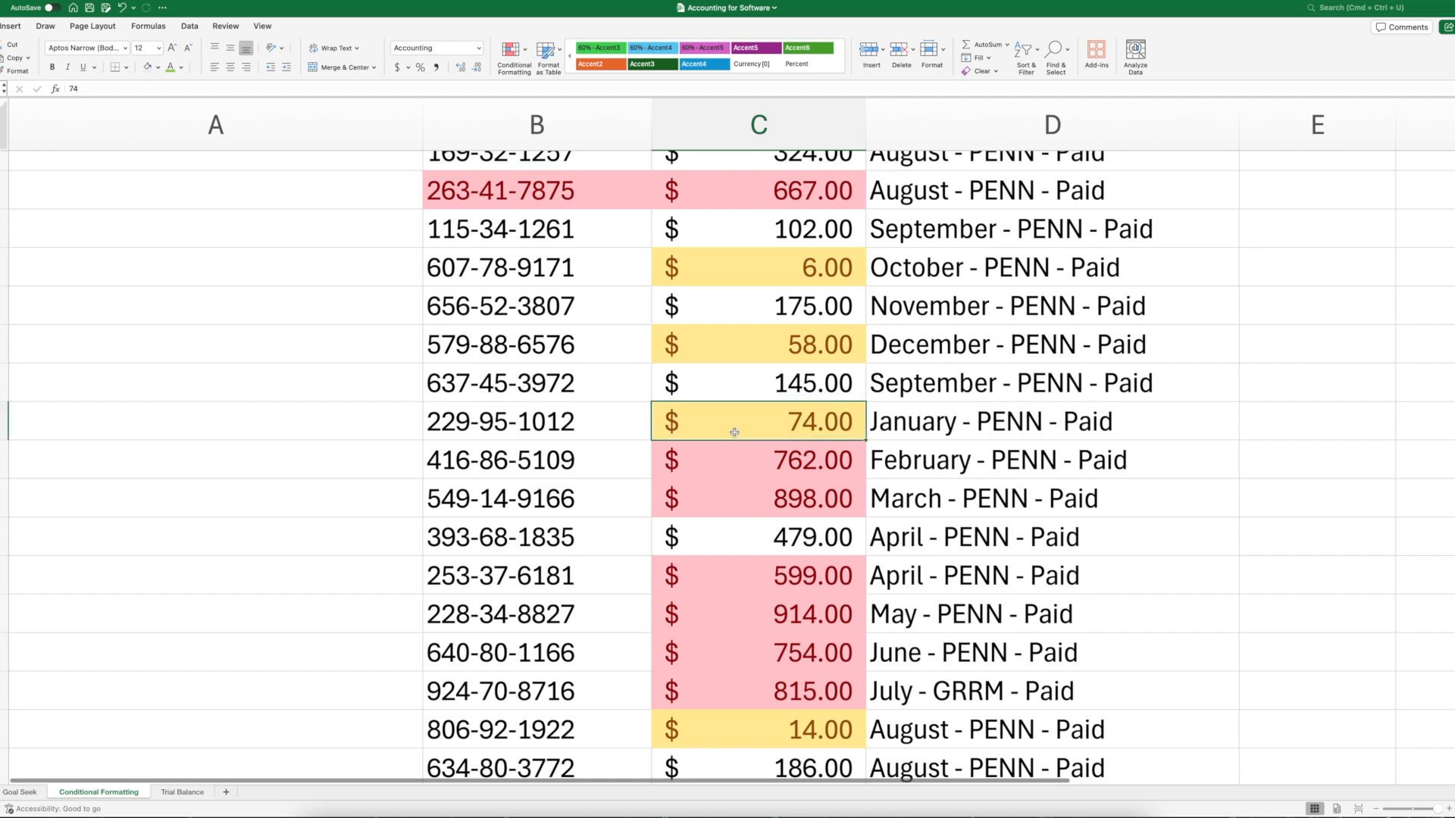
pyautogui.scroll(6, 735, 432)
pyautogui.scroll(2, 734, 433)
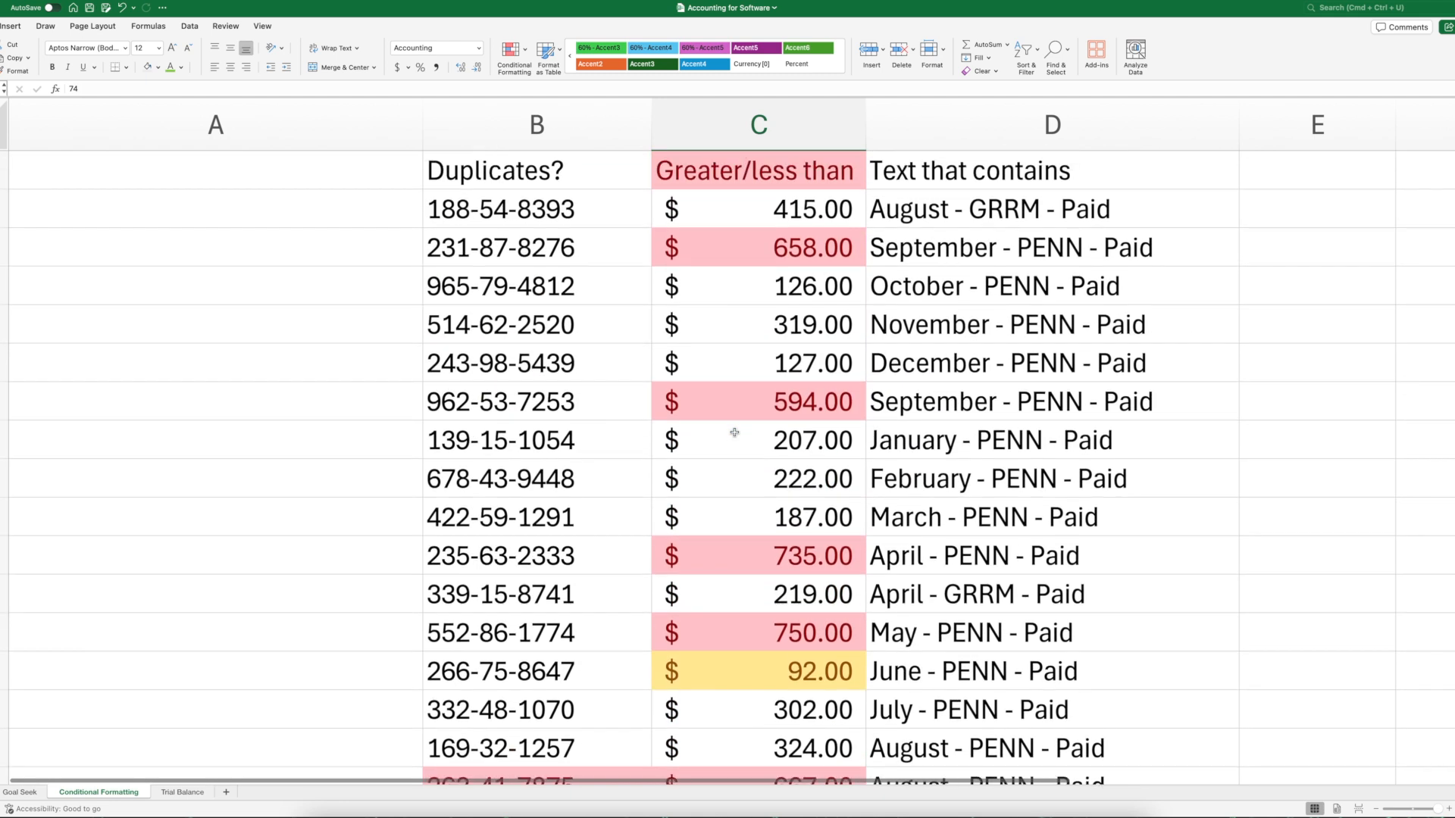
pyautogui.click(760, 670)
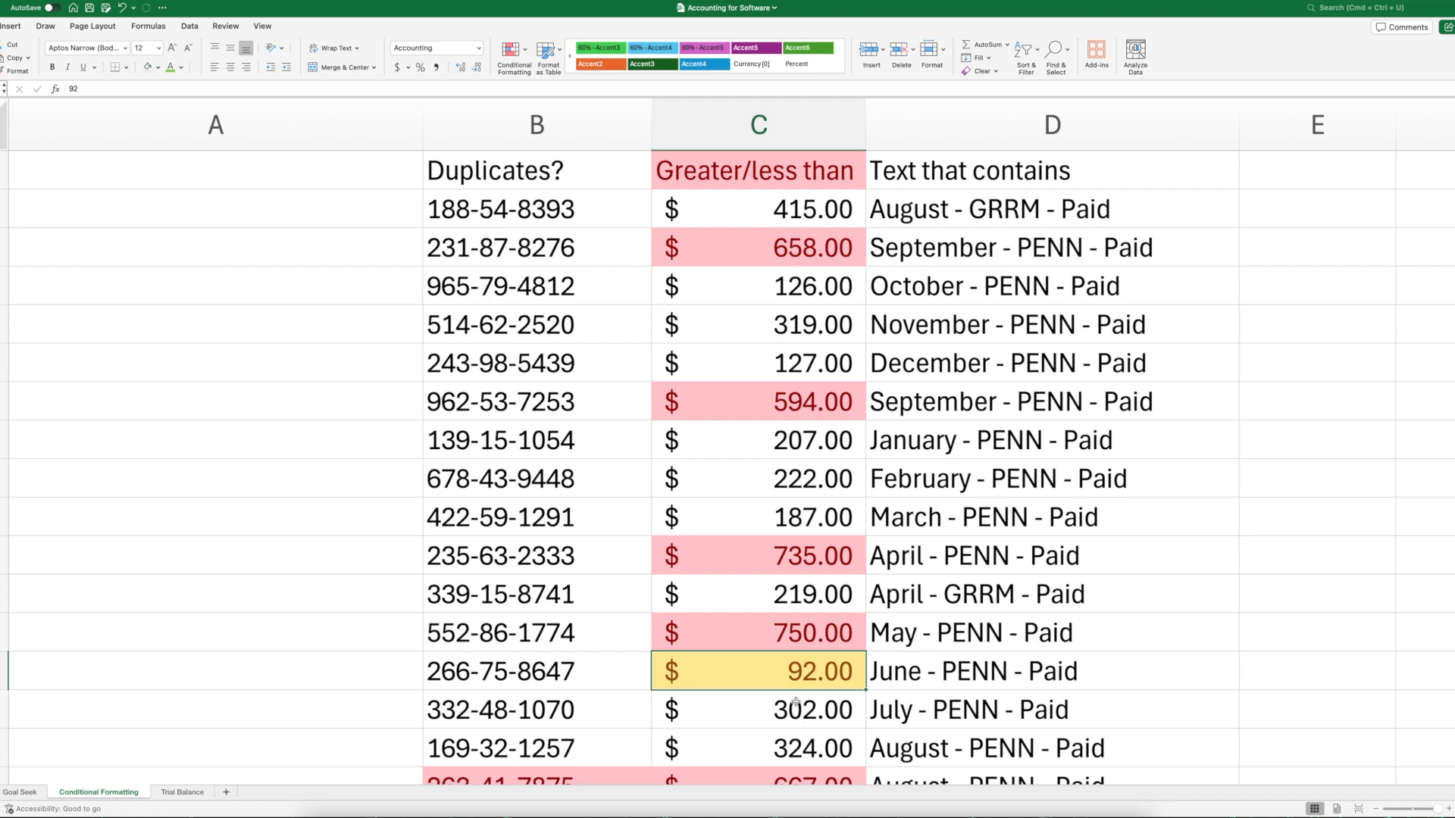
pyautogui.click(793, 401)
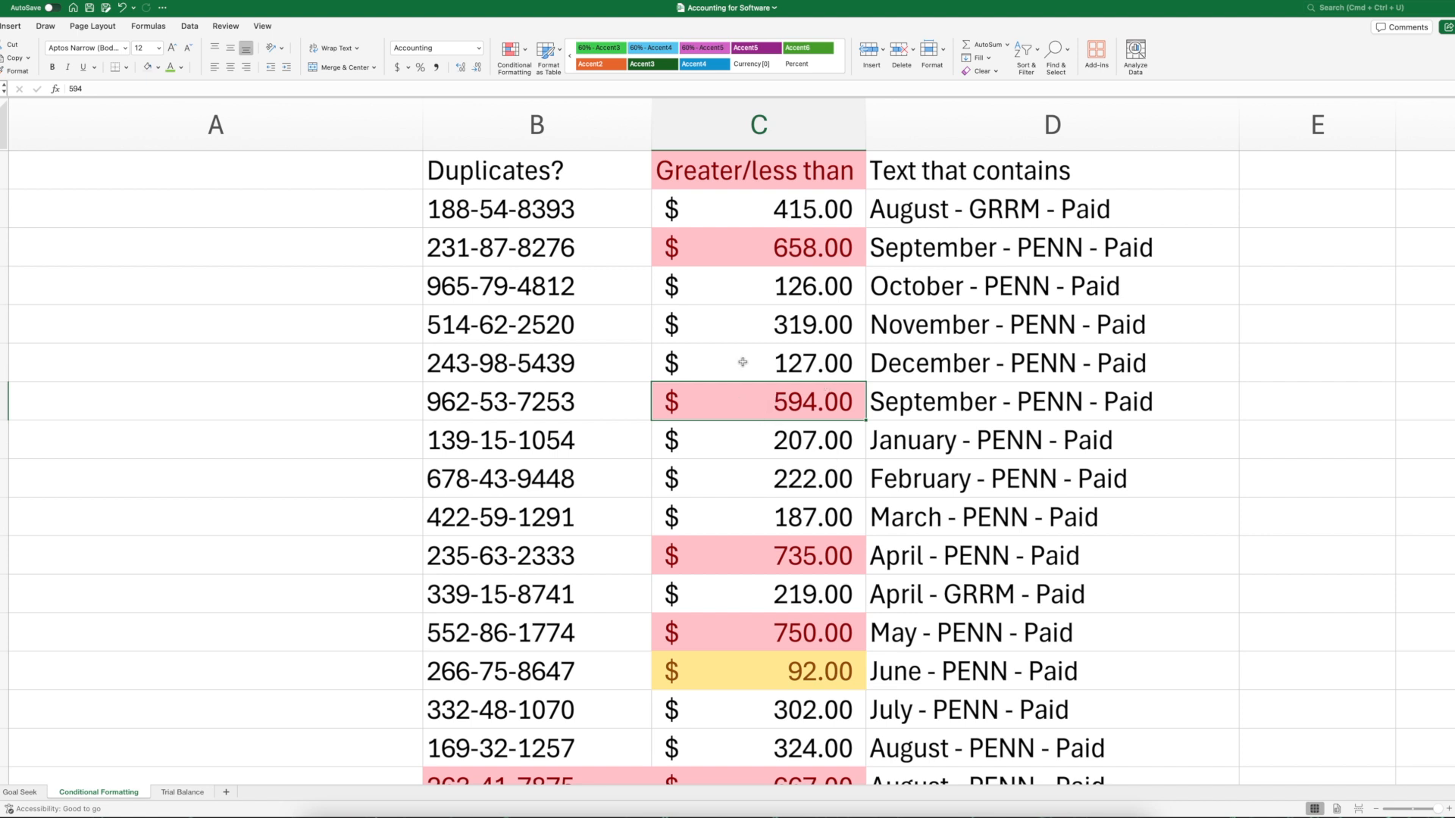
# Step: Highlight cells in column D (Text that contains) containing "GRRM" using light red fill with dark red text, and review the highlighted entries
pyautogui.click(950, 133)
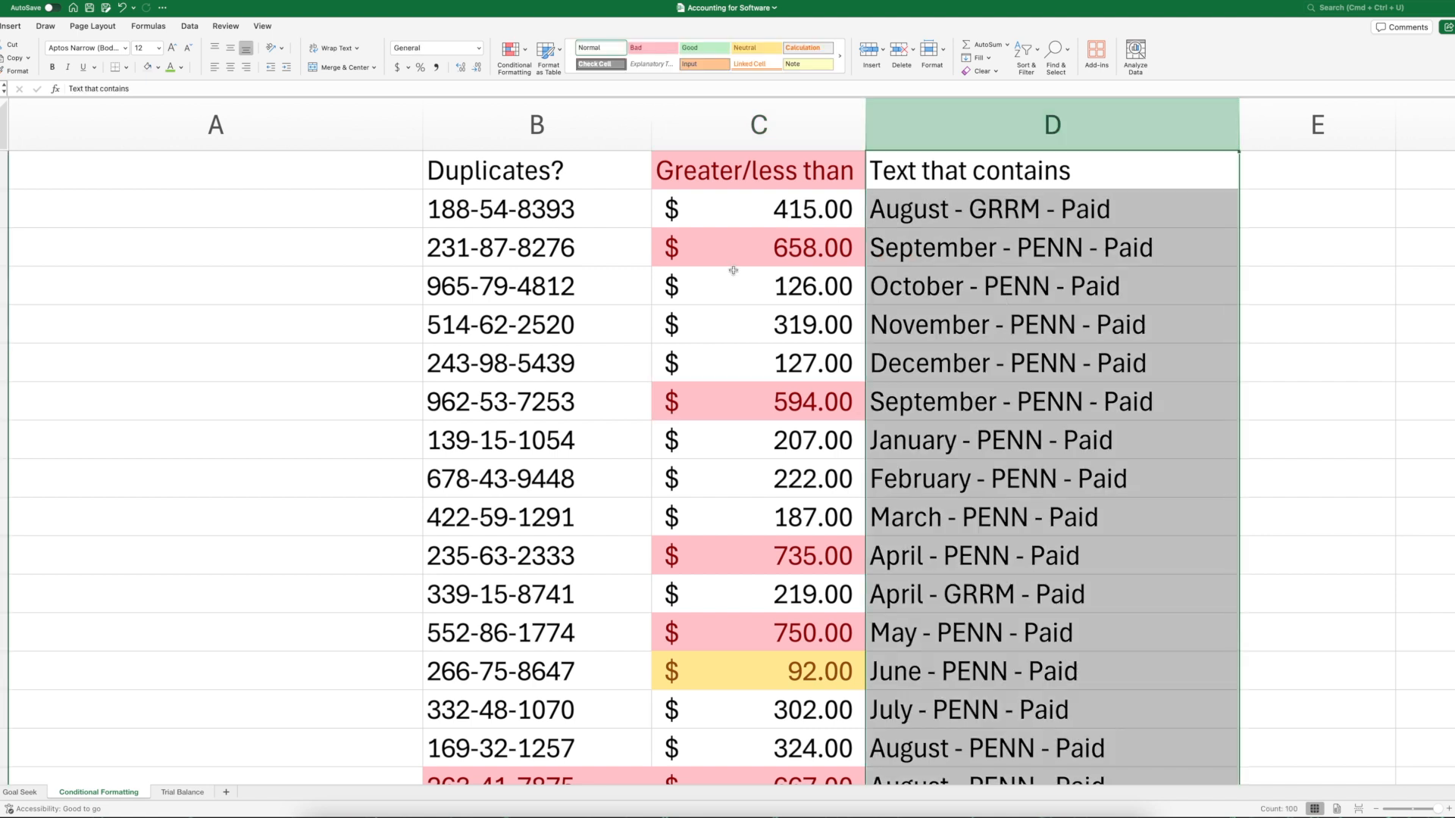
pyautogui.click(511, 52)
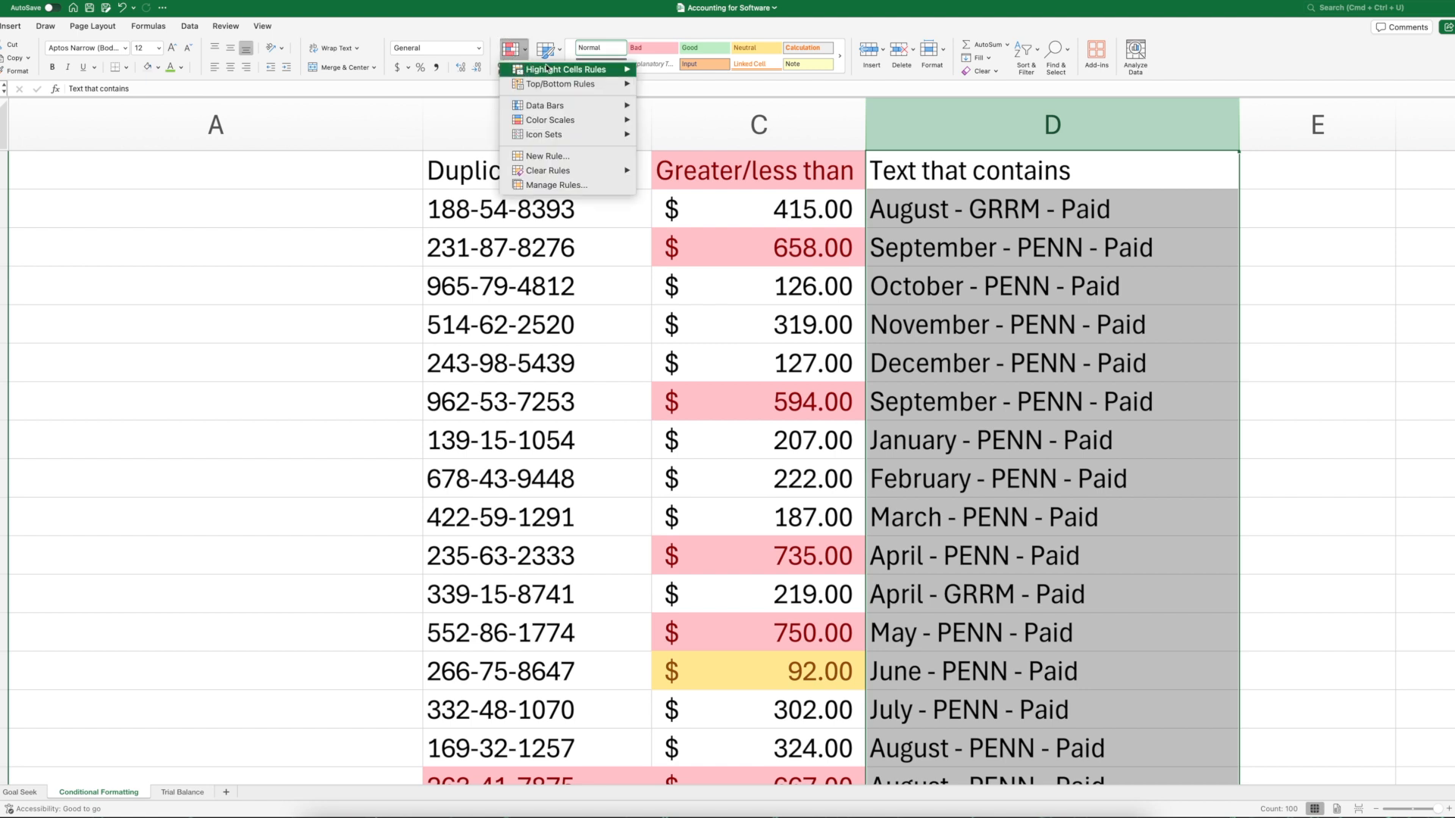
pyautogui.moveTo(569, 72)
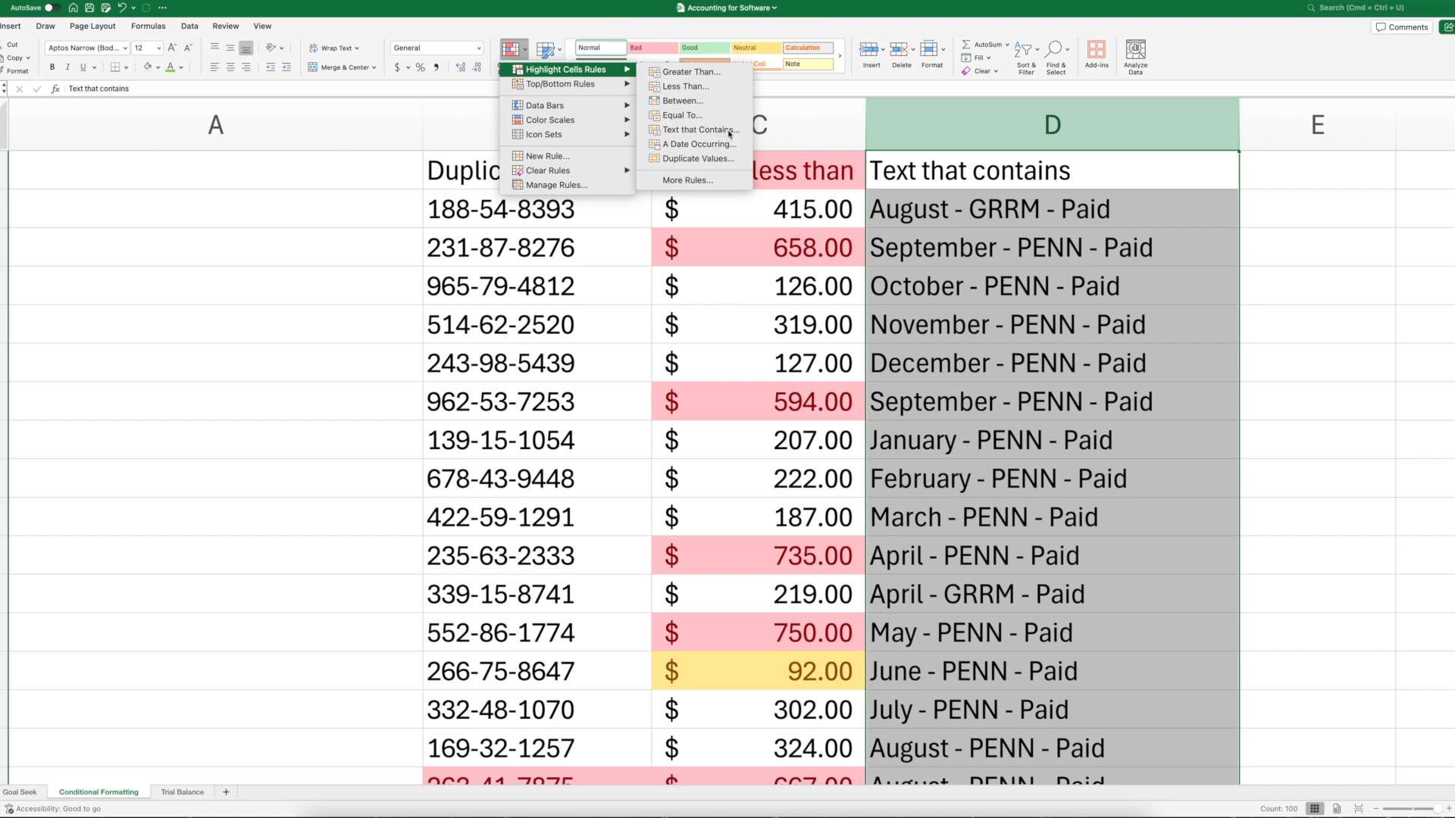
pyautogui.click(697, 130)
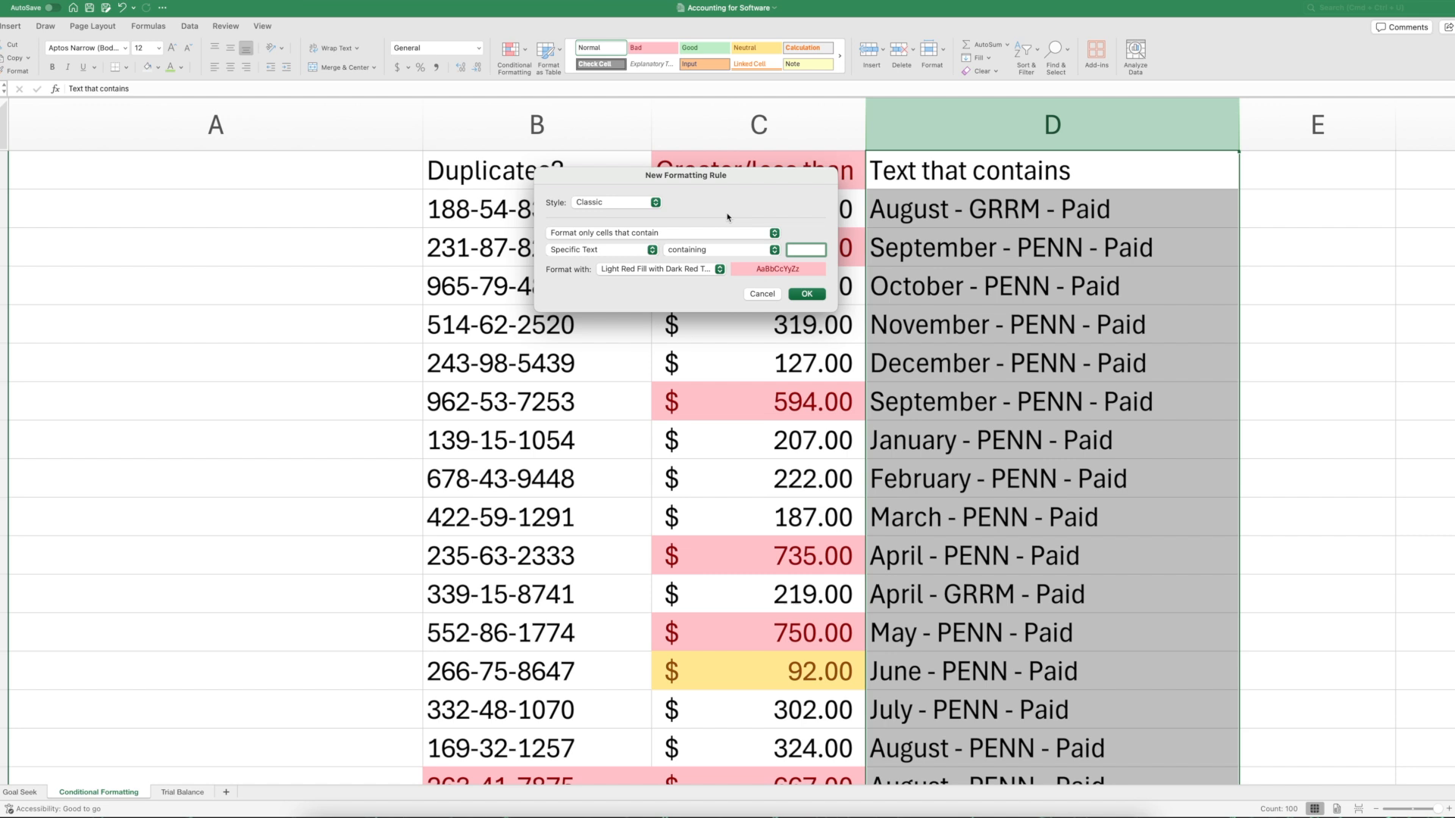
pyautogui.write('GRRM')
pyautogui.click(806, 293)
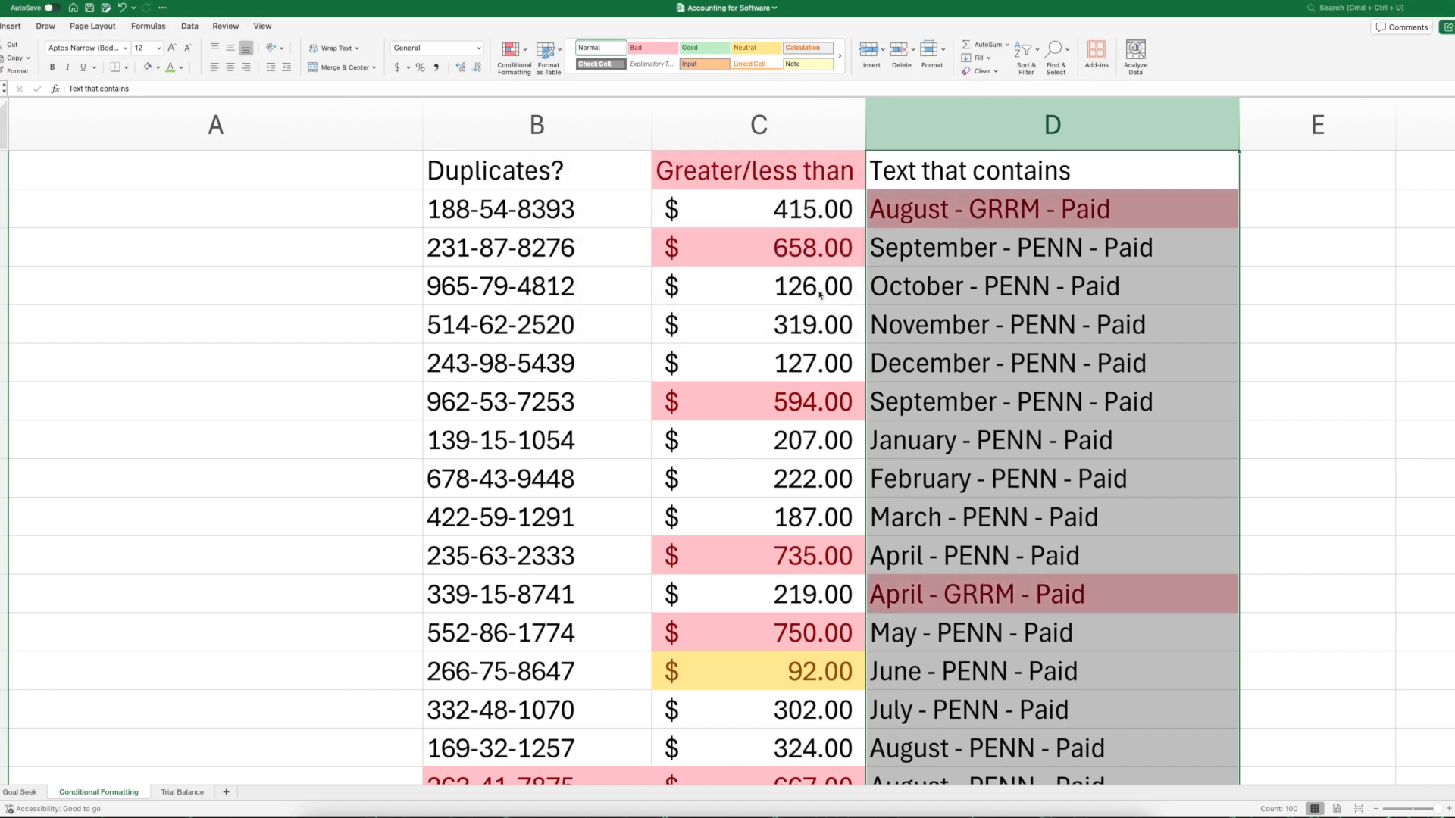
pyautogui.click(1088, 283)
pyautogui.click(1053, 244)
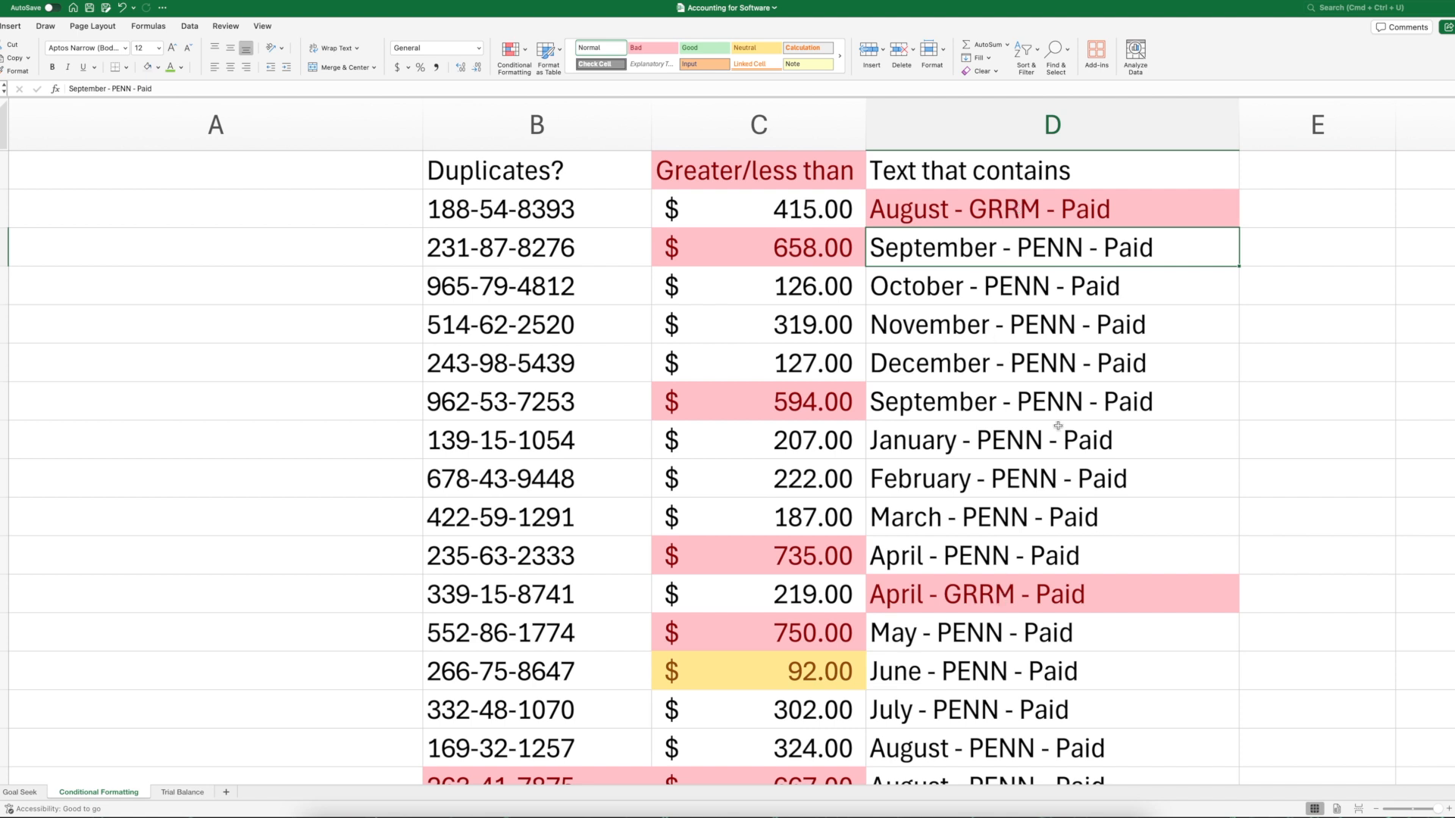
pyautogui.scroll(-10, 1058, 425)
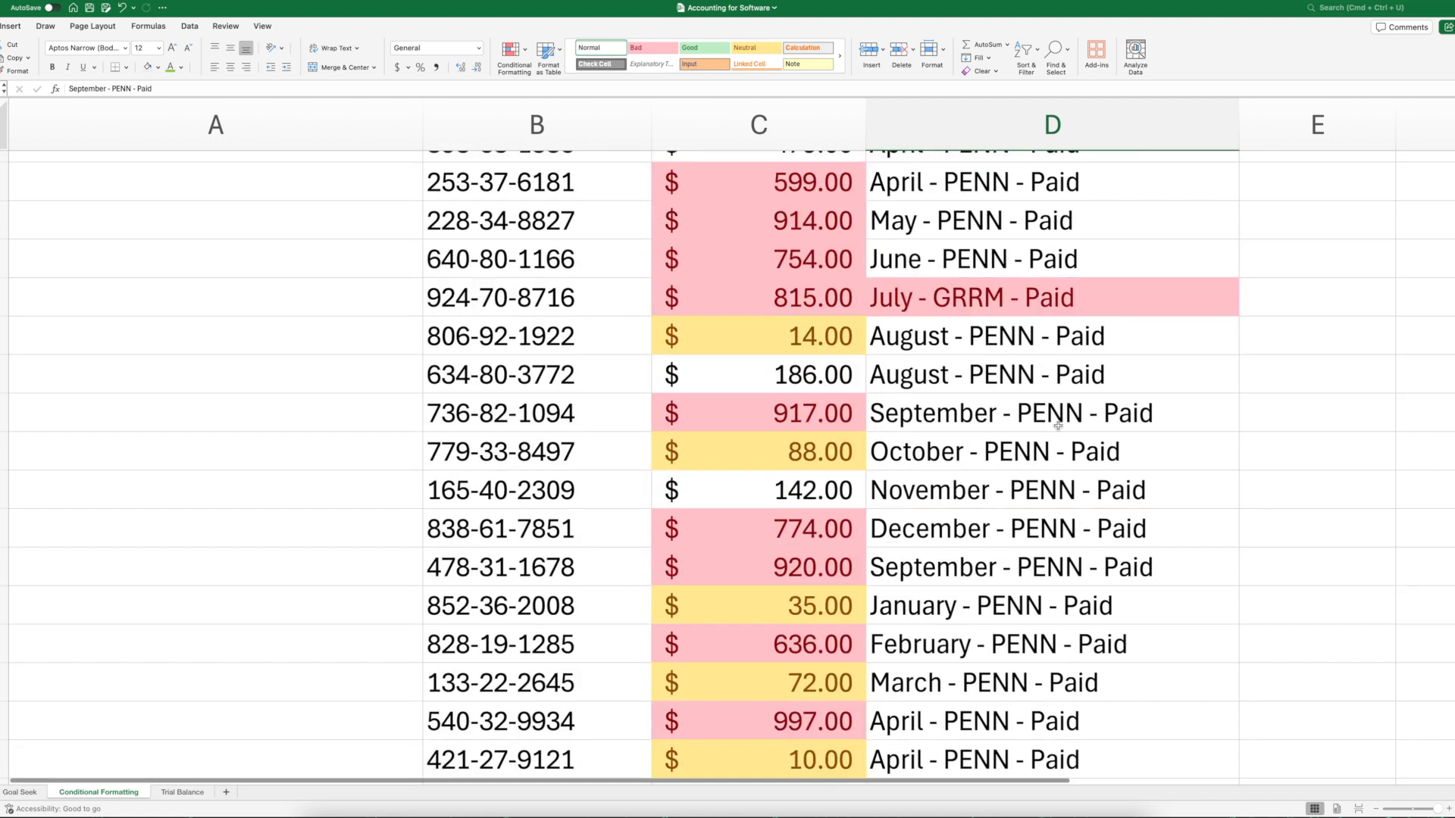
pyautogui.scroll(10, 1057, 426)
pyautogui.click(953, 286)
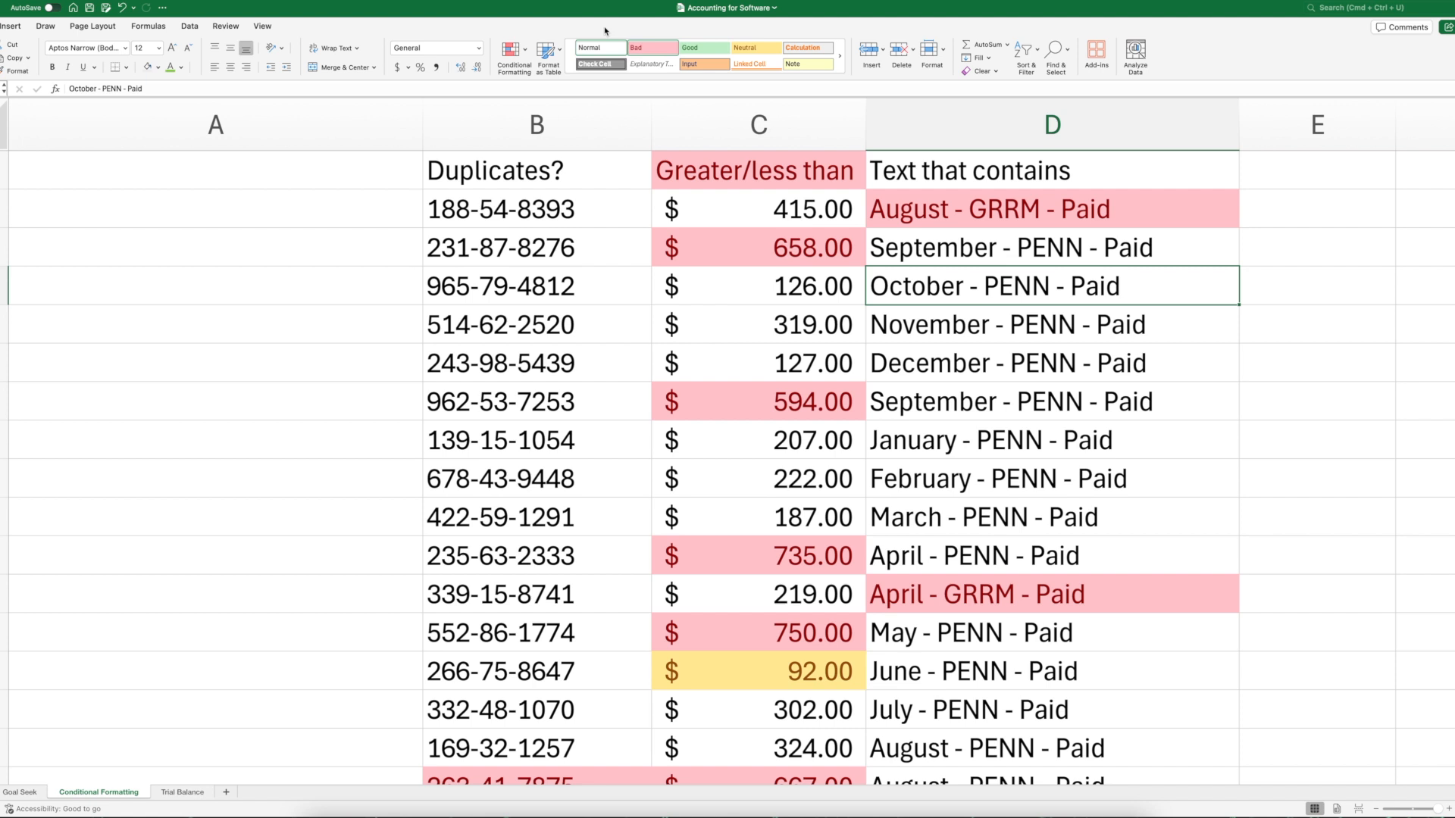
# Step: Open the conditional formatting options to view the other available rule types
pyautogui.click(510, 50)
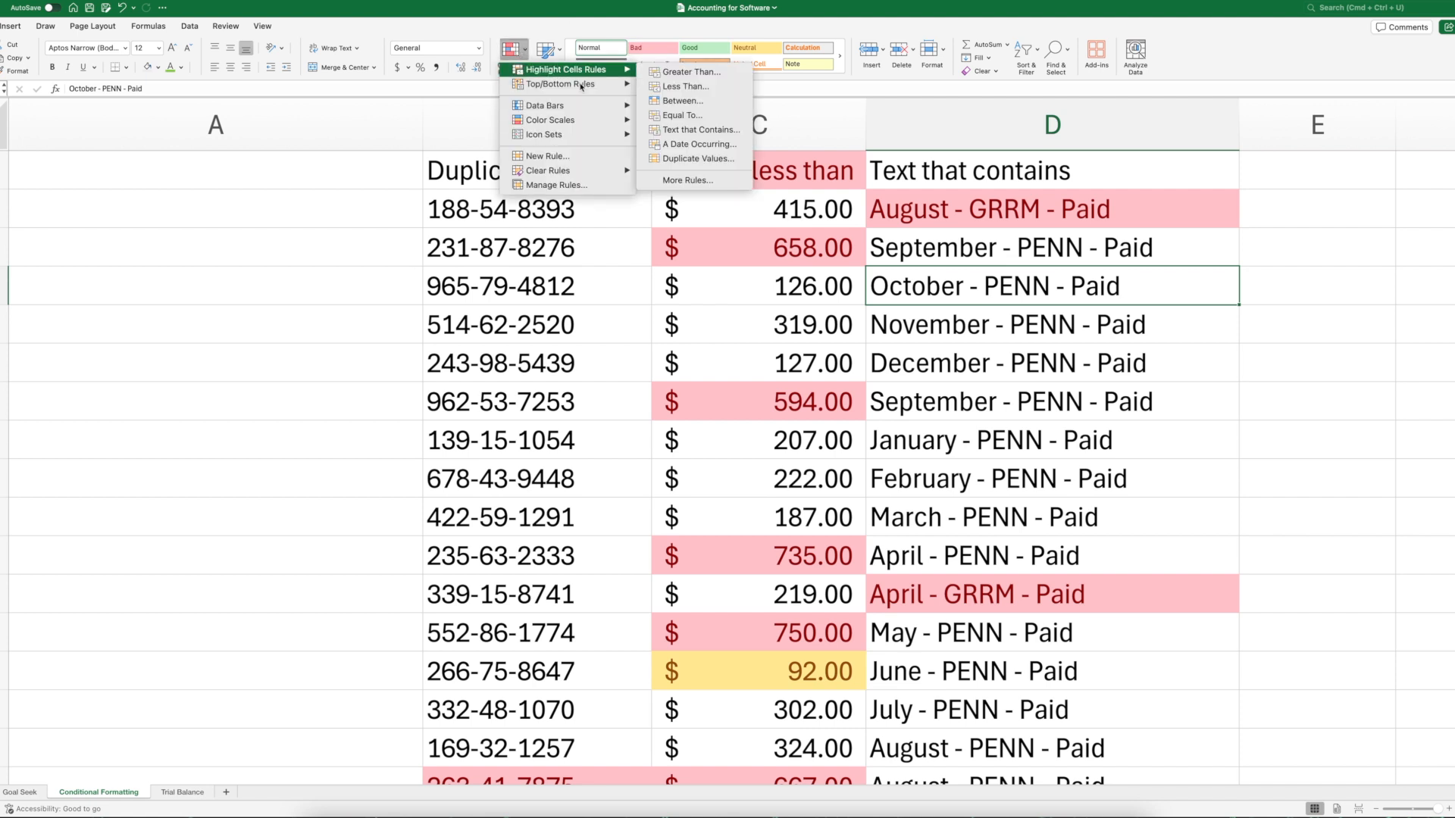